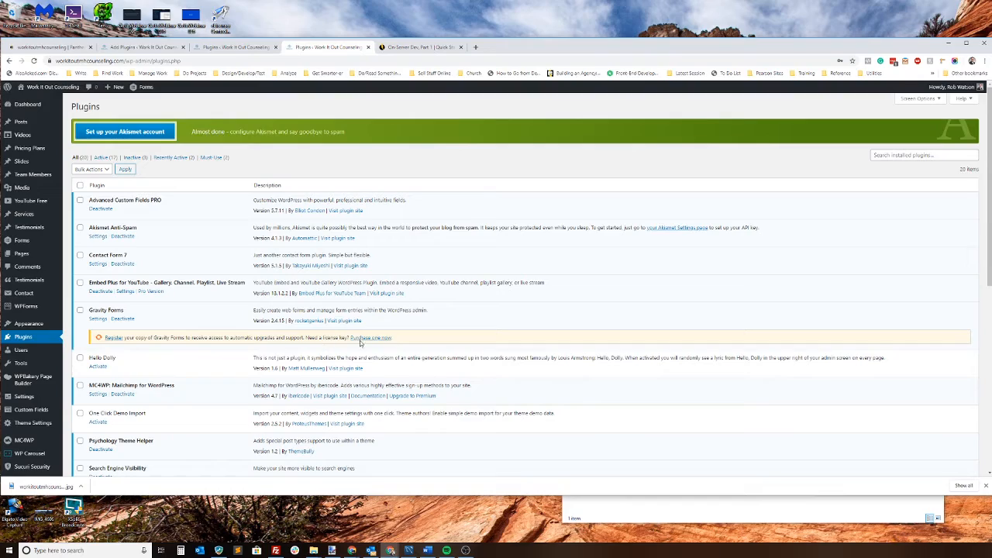
Step: Review the installed plugins on the live and test sites, and check the dev site's plugin installer and web address
scroll(150, 323, down, 3)
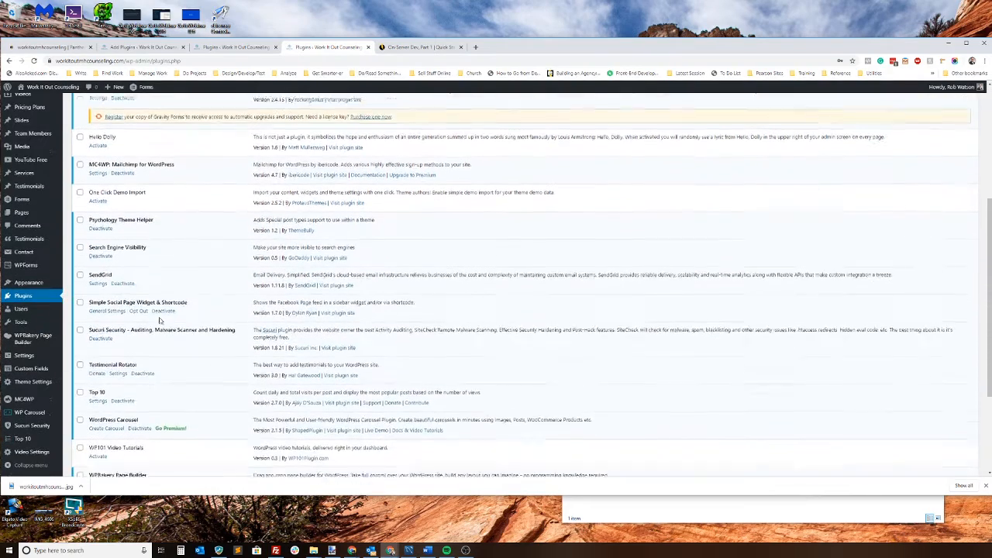
scroll(208, 229, up, 3)
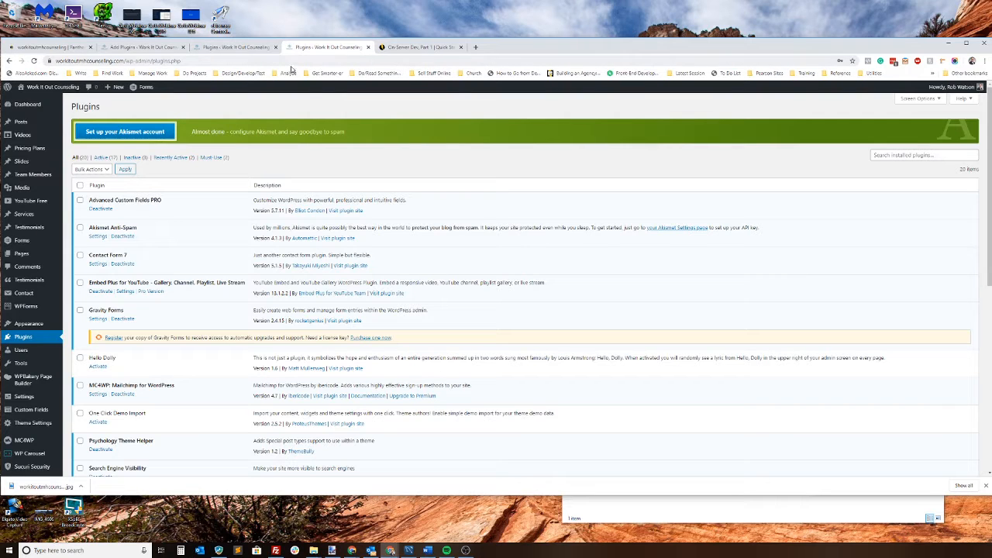
click(250, 51)
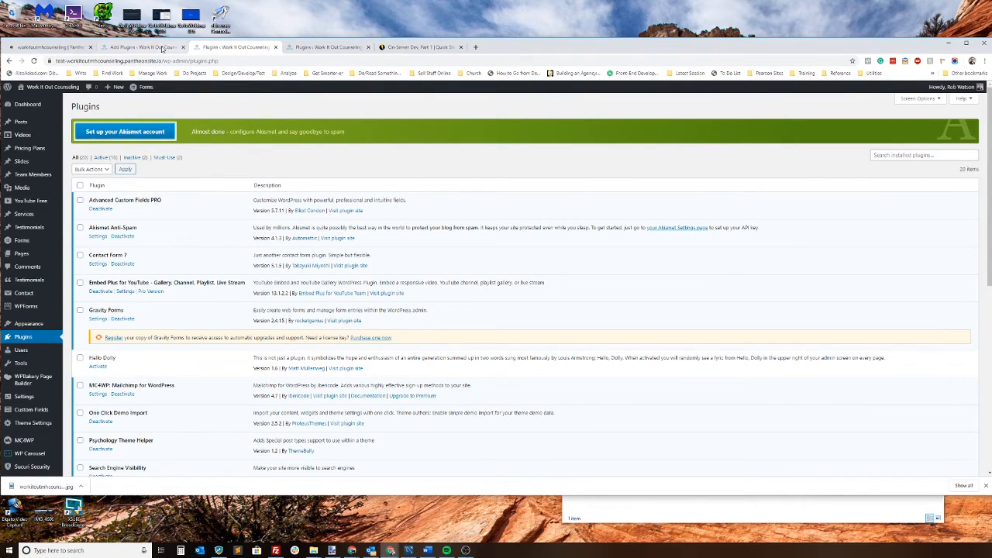
click(155, 48)
click(54, 60)
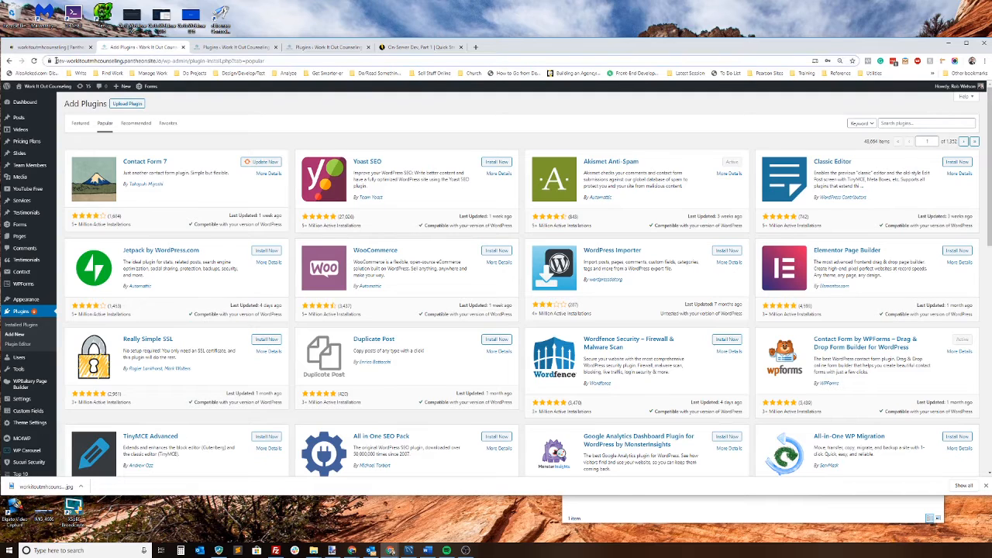
double_click(78, 62)
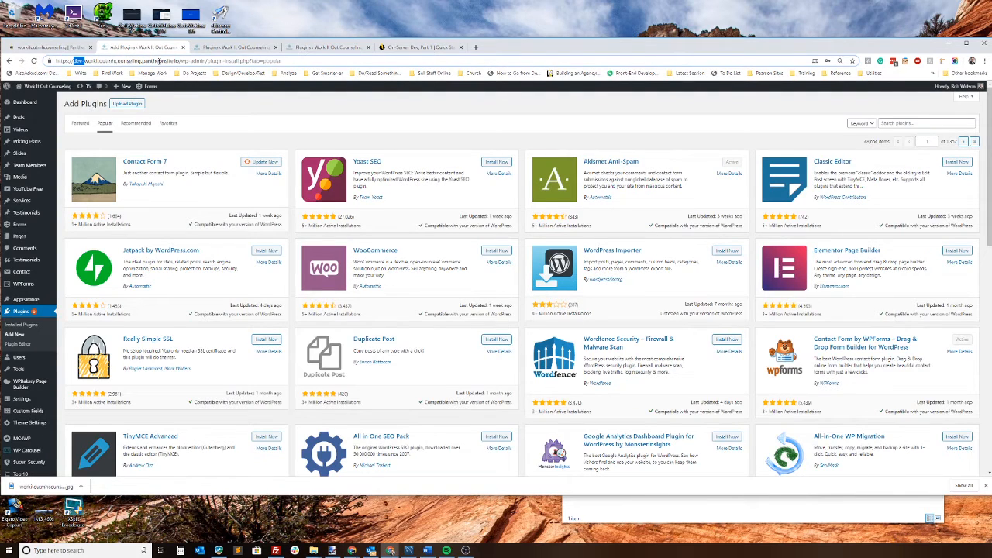
click(199, 106)
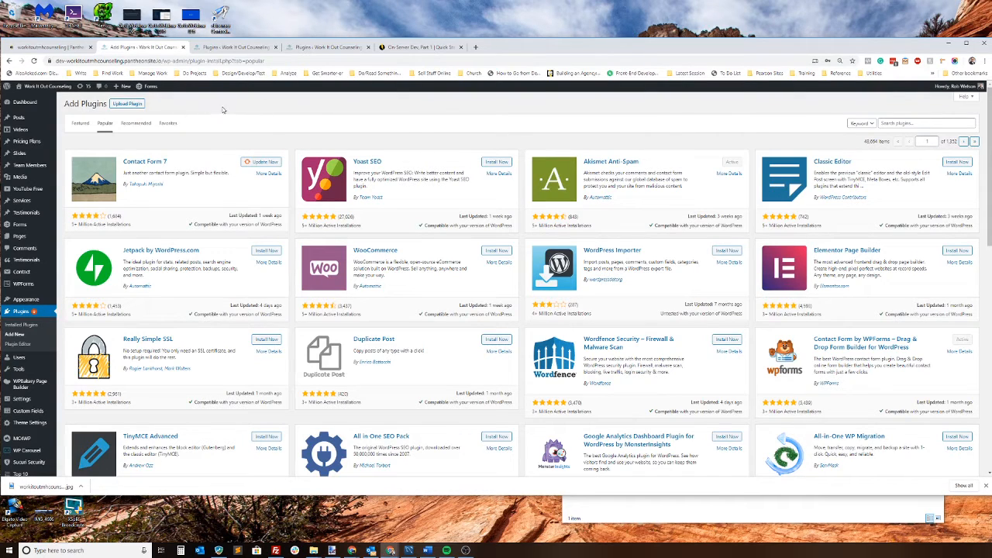
Step: Try to install the Facebook pixel plugin on the dev site by uploading its zip file from the WorkItOutMHCounseling folder
click(128, 105)
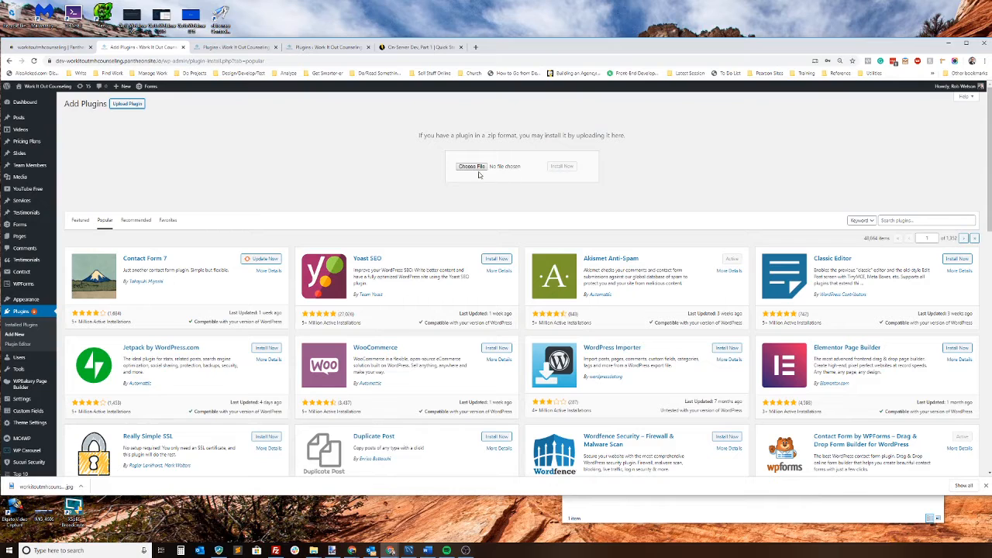
click(729, 509)
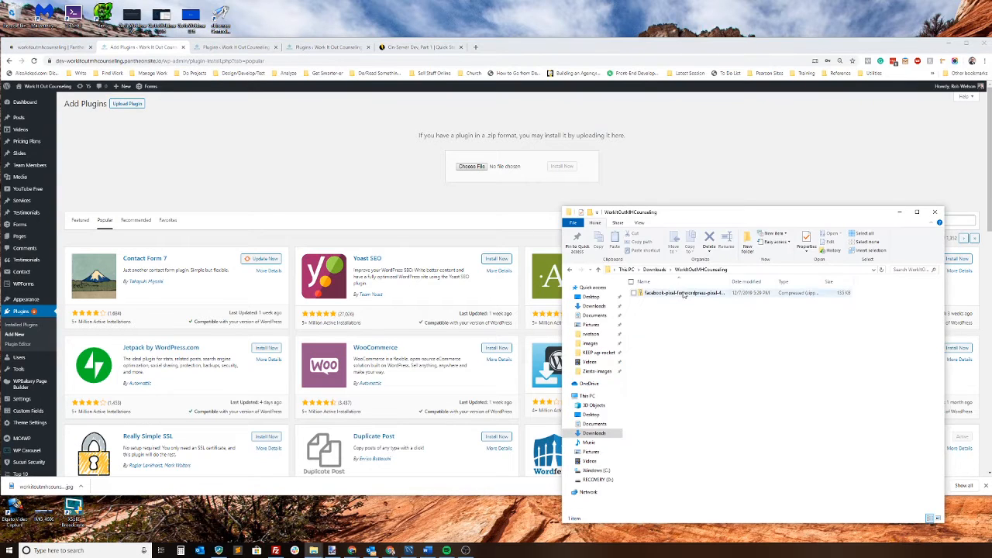
drag(685, 295, 518, 173)
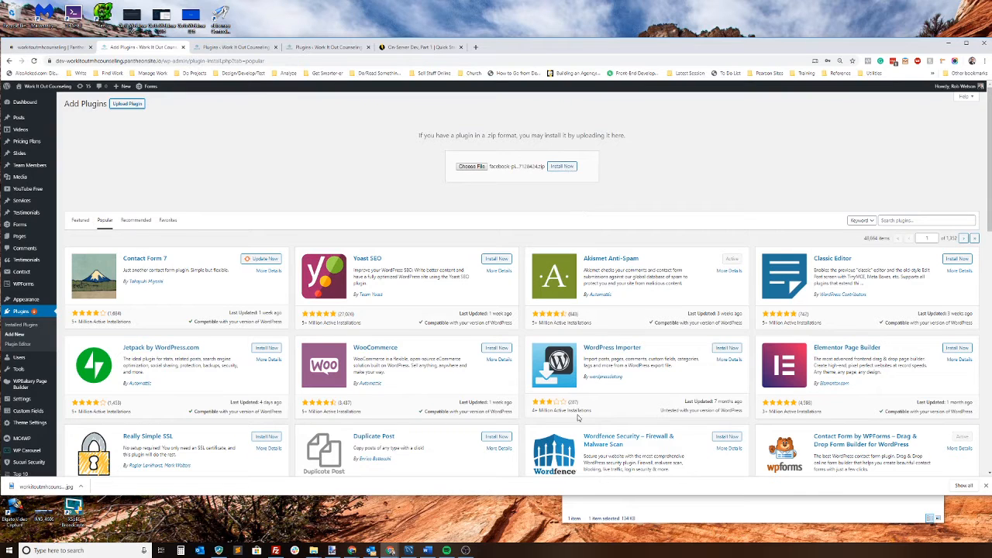
click(561, 168)
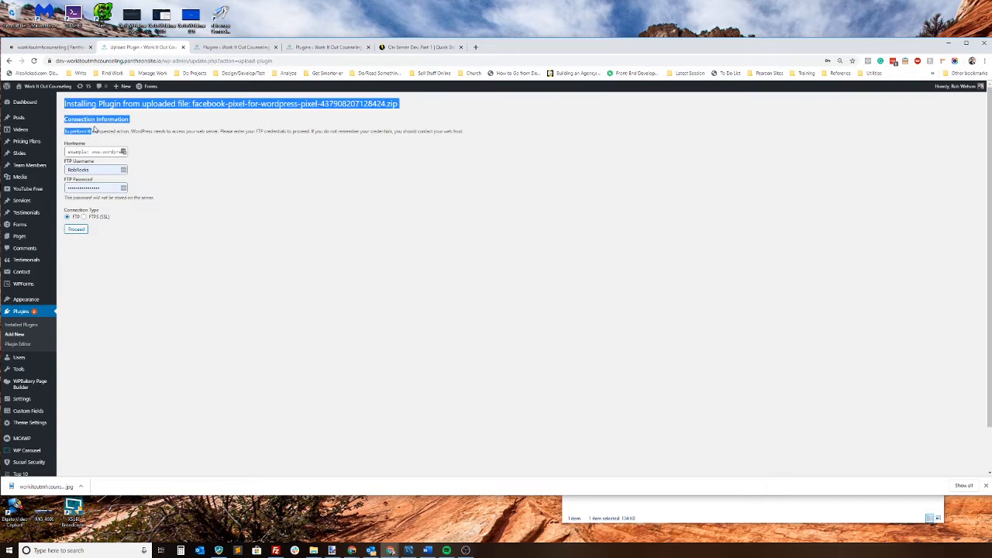
drag(63, 104, 167, 244)
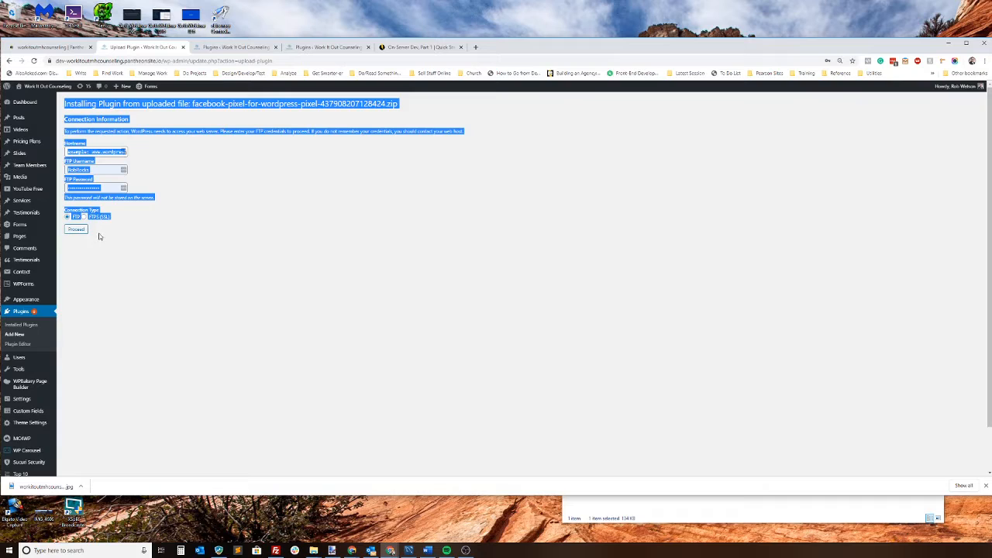
click(181, 197)
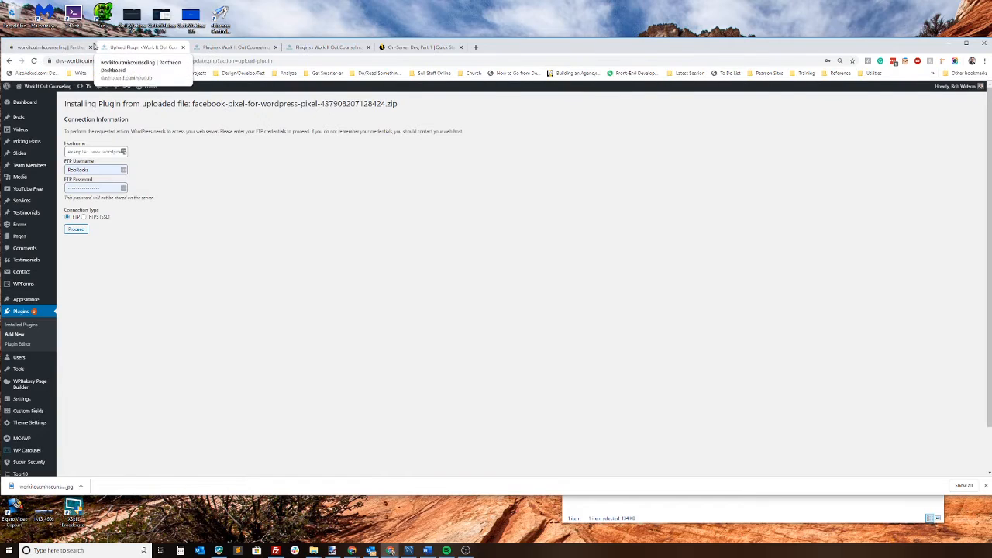
Step: Review the Live and Test deploy logs and the Dev commit log with its commit hashes in the Pantheon dashboard
click(54, 48)
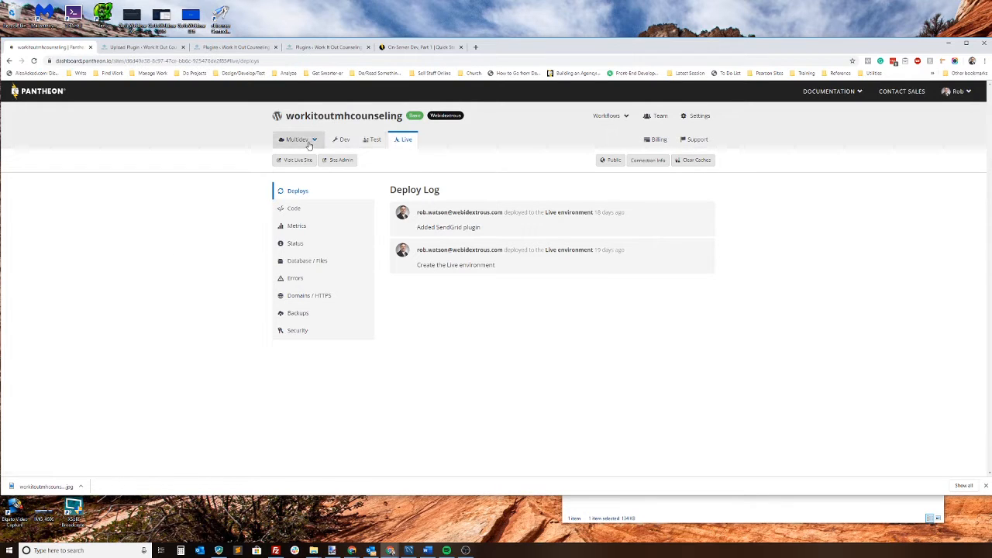
click(374, 141)
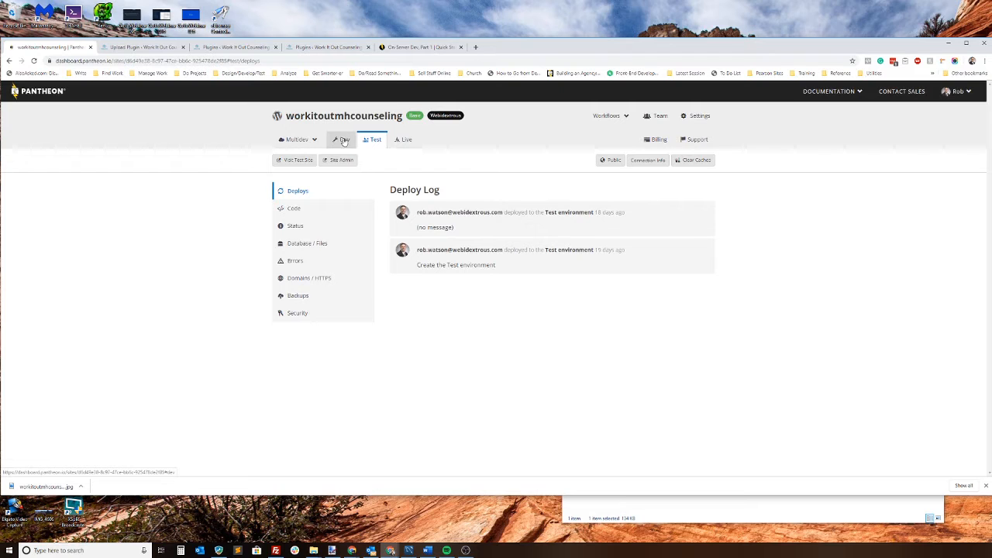
click(344, 141)
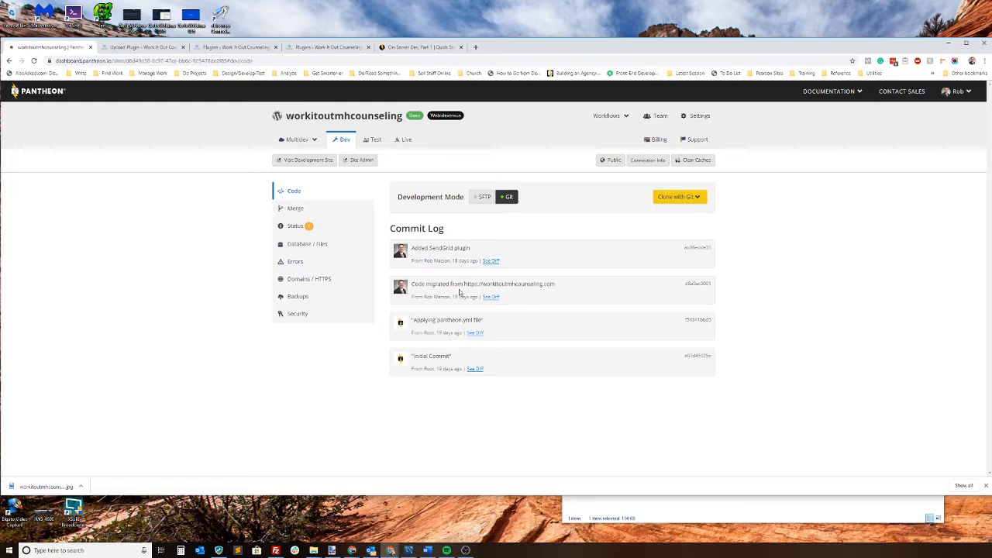
triple_click(685, 246)
click(683, 259)
drag(686, 283, 716, 286)
click(714, 285)
click(769, 263)
Step: Switch the Dev environment's development mode to SFTP
click(482, 197)
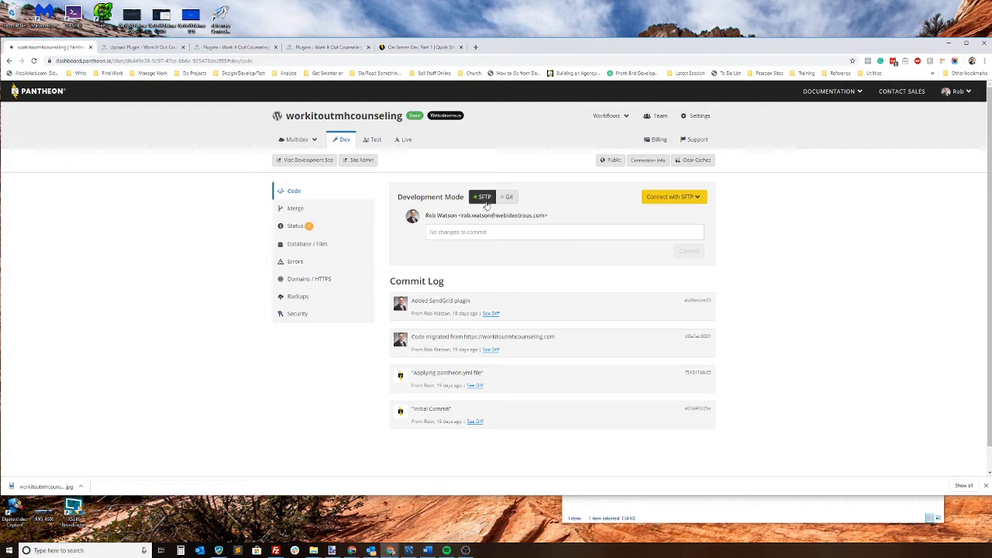
click(133, 47)
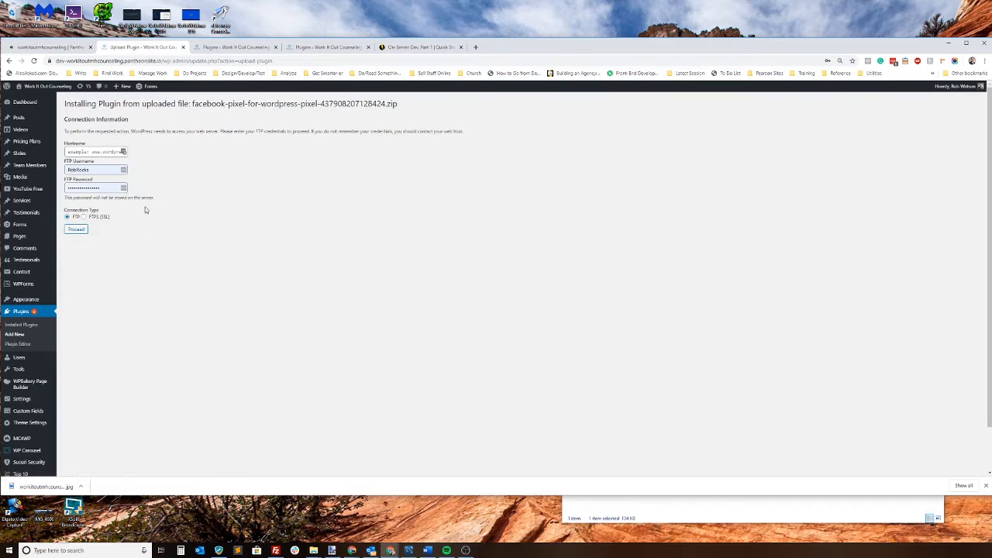
click(59, 48)
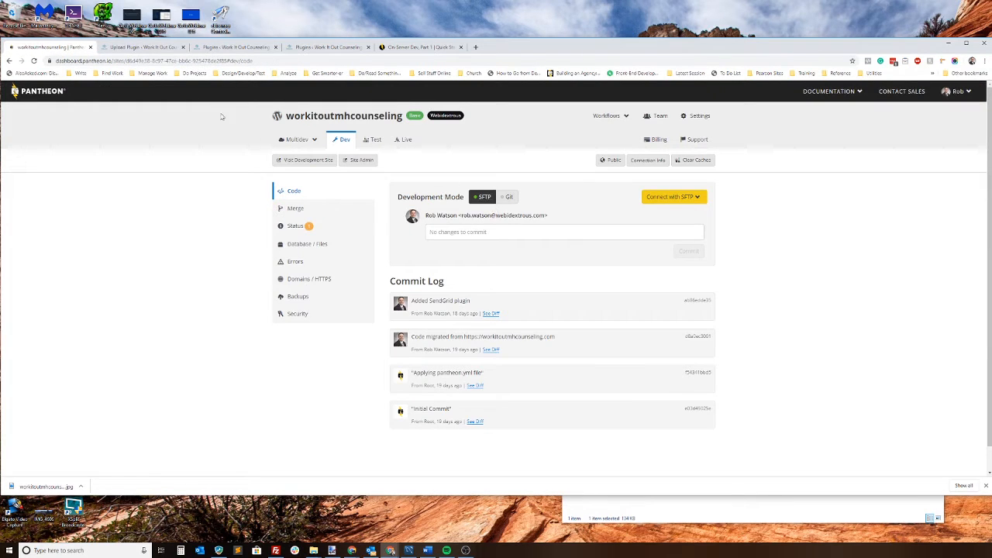
Step: Upload the Facebook pixel plugin zip to the dev WordPress site and install it
click(135, 48)
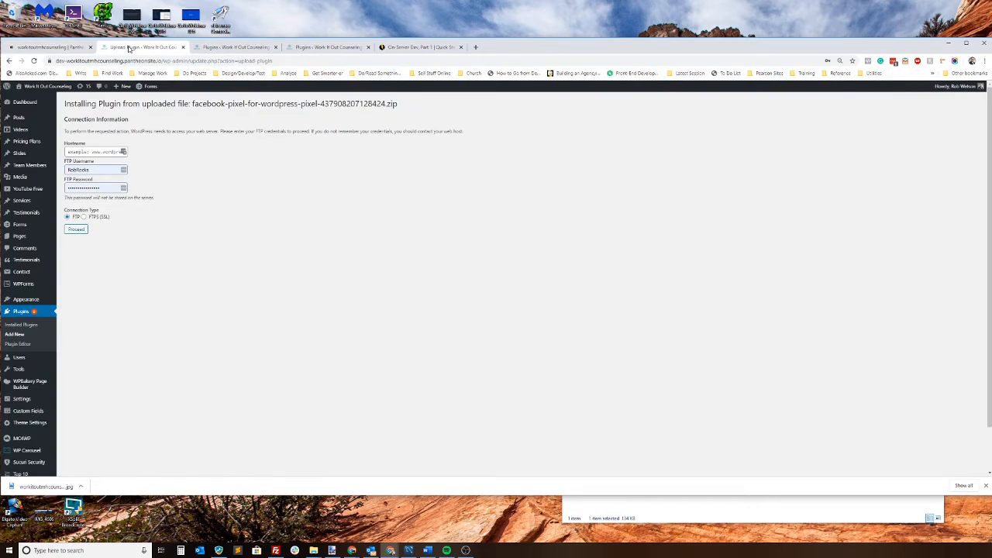
click(22, 312)
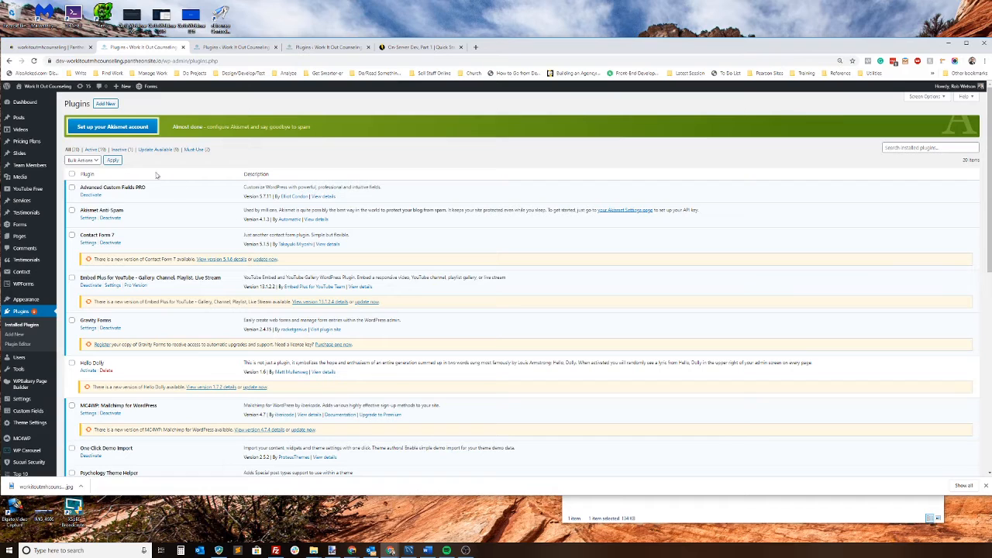
click(101, 105)
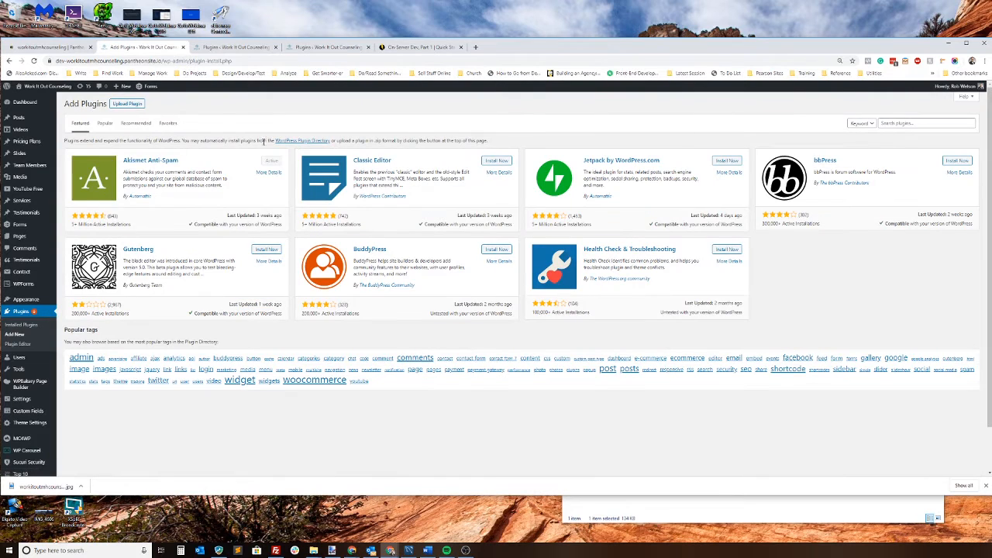
click(128, 104)
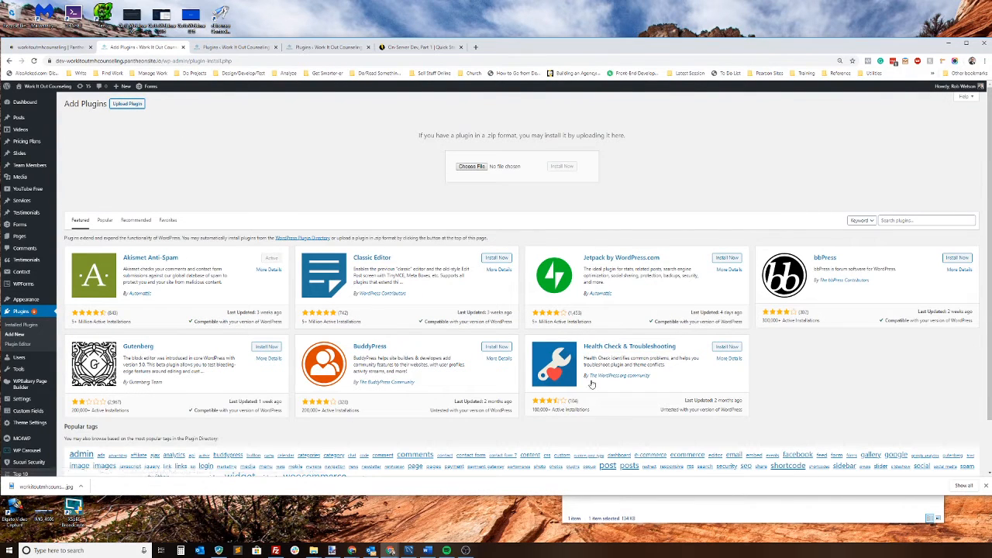
click(625, 508)
drag(682, 293, 507, 166)
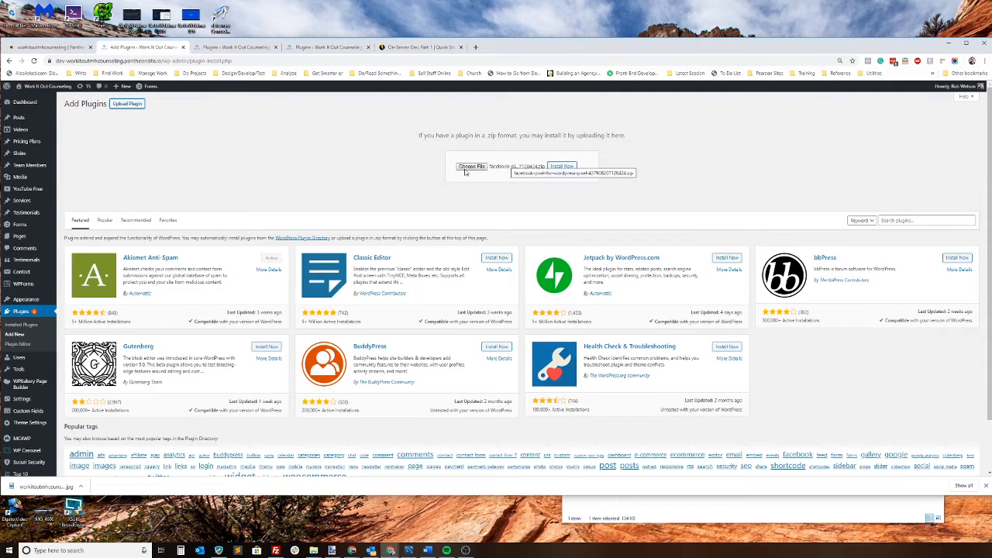
click(561, 166)
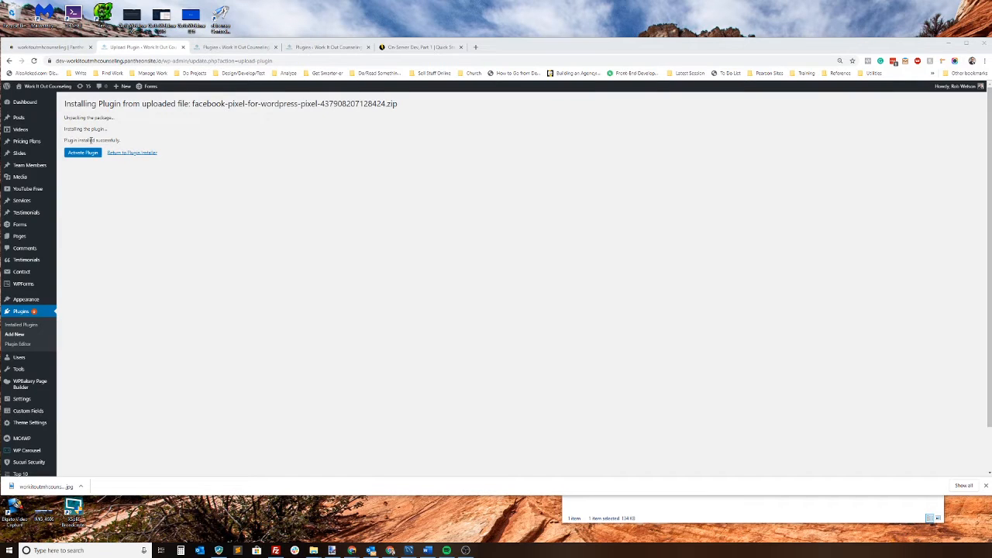
click(107, 205)
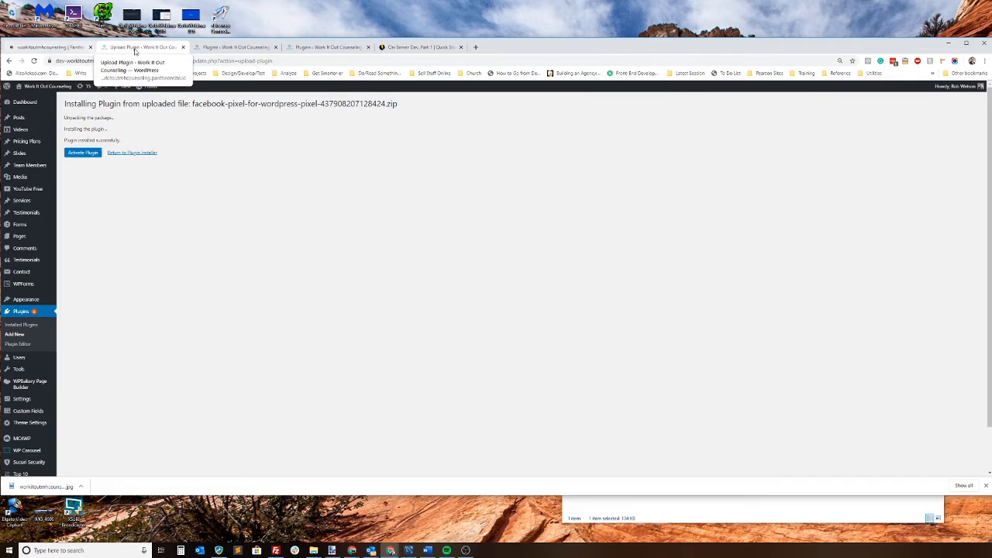
Step: Examine the uncommitted file changes in the Pantheon Dev environment, including the diff of the plugin's composer.lock
click(64, 48)
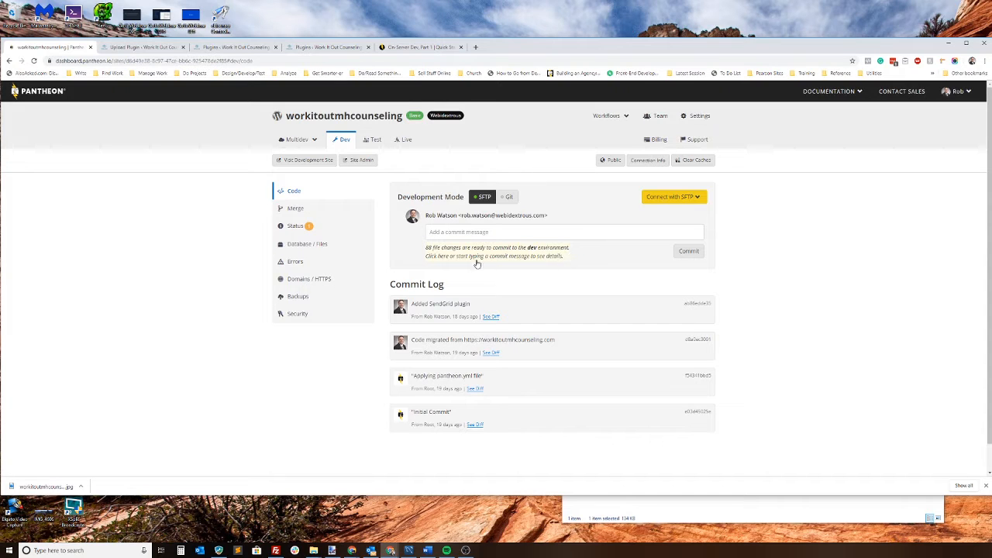
click(542, 257)
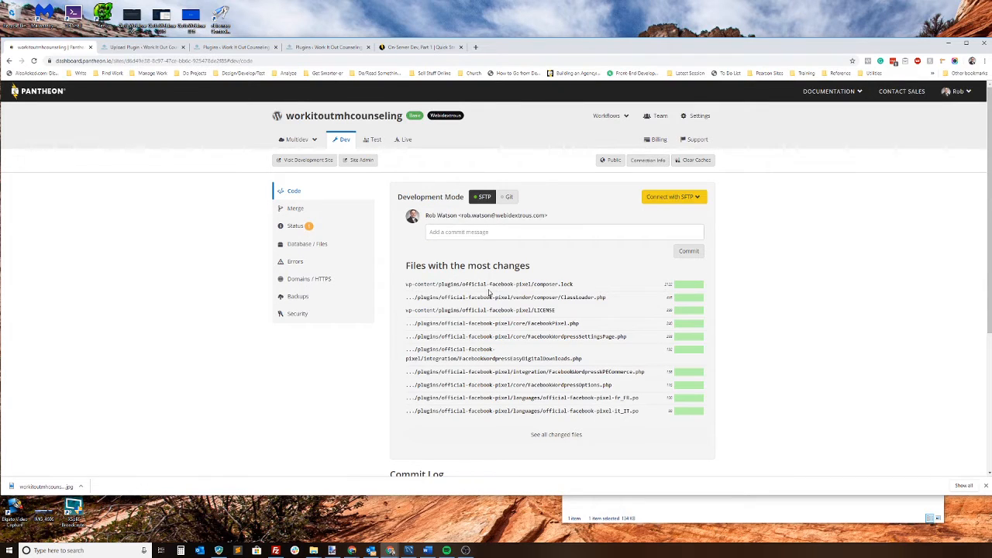
click(551, 284)
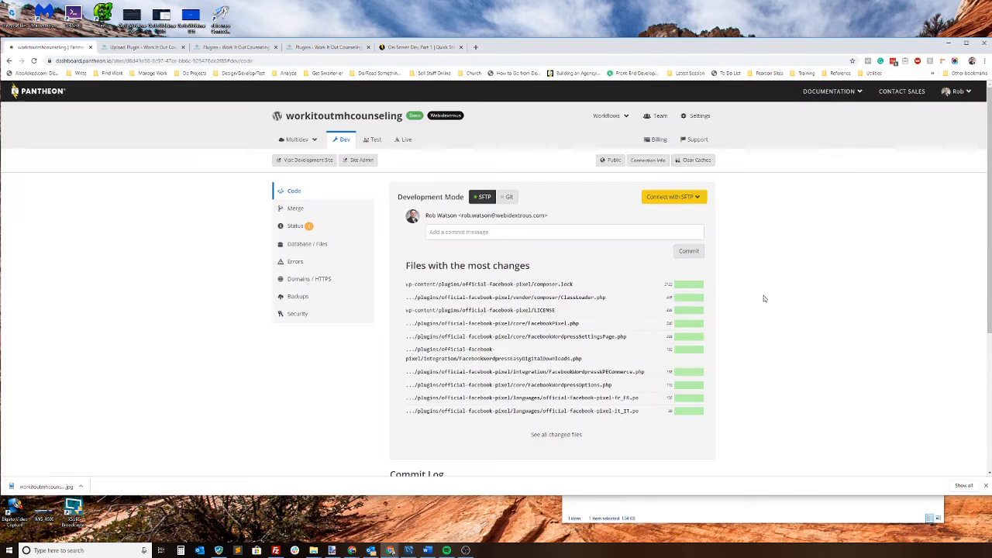
click(594, 100)
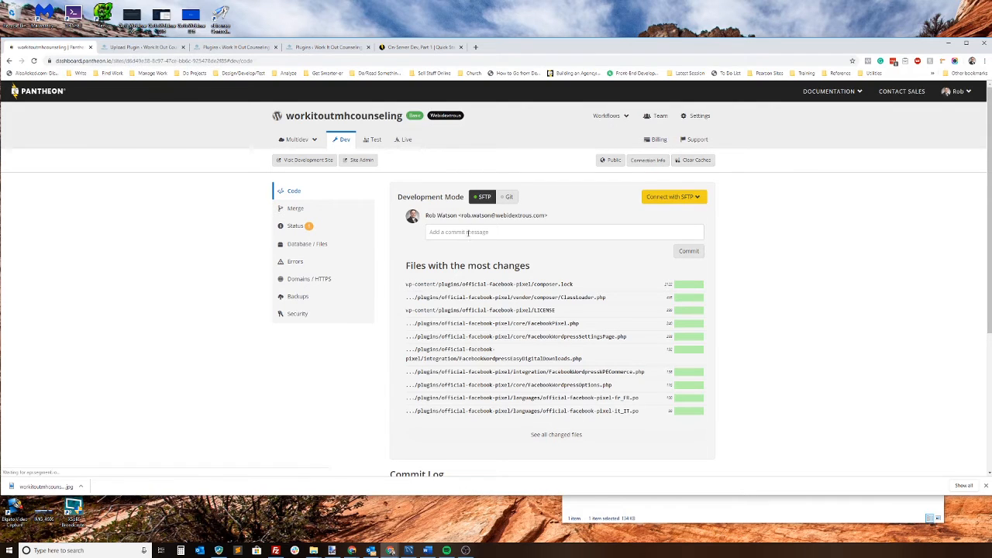
Step: Commit the Dev environment's file changes with the message "Added Facebook pixel plugin."
click(494, 228)
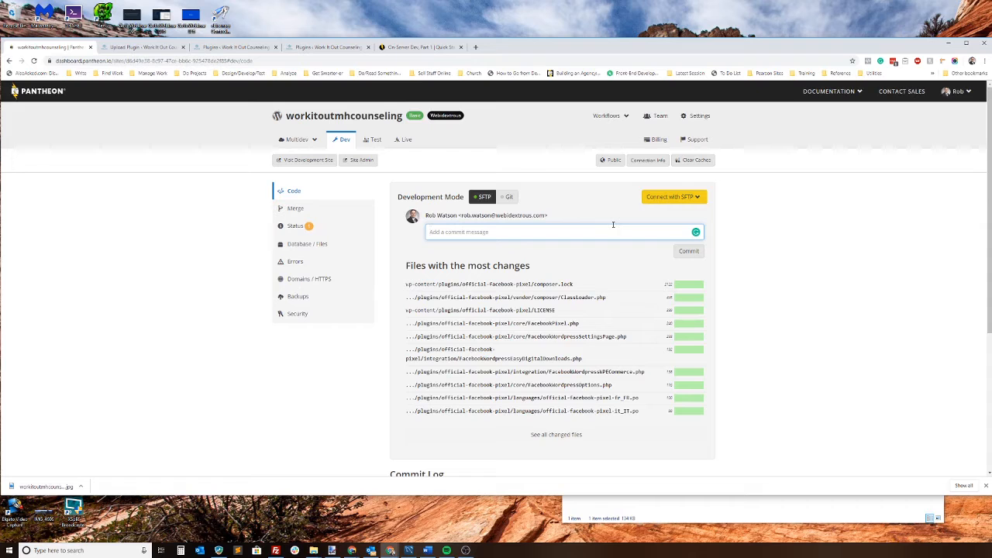
text(Added Facebook pixel plugin.)
click(689, 252)
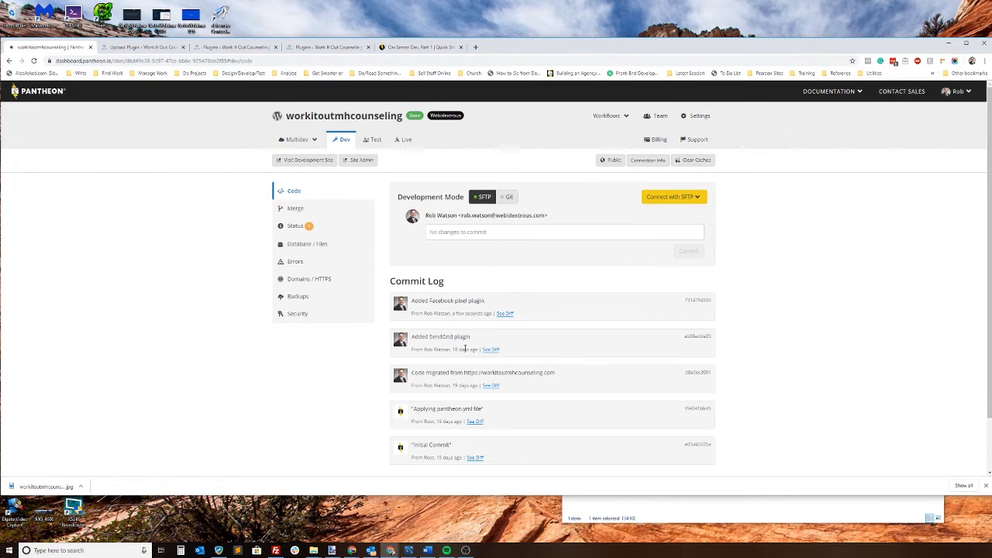
Step: Look at the diff of the "Added Facebook pixel plugin." commit and close it
click(504, 314)
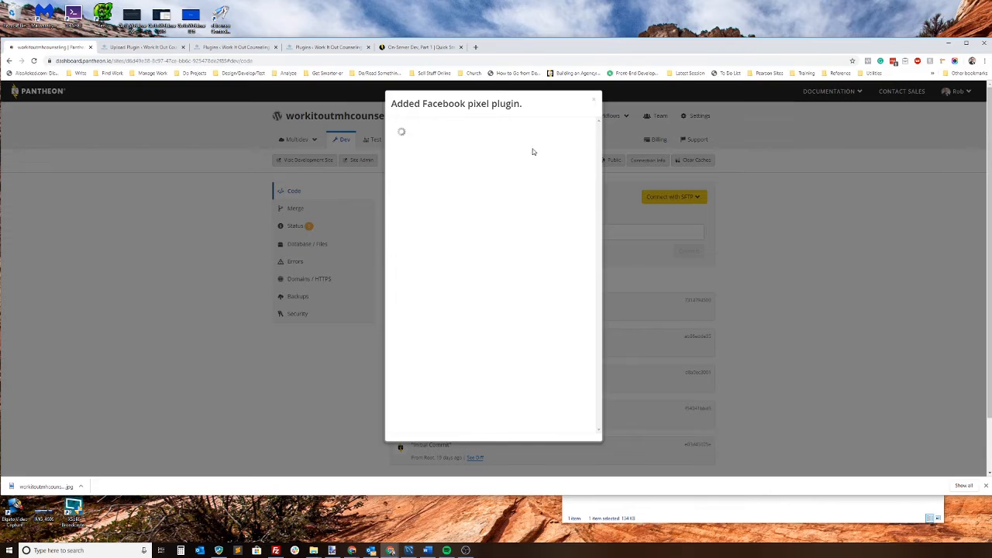
click(164, 61)
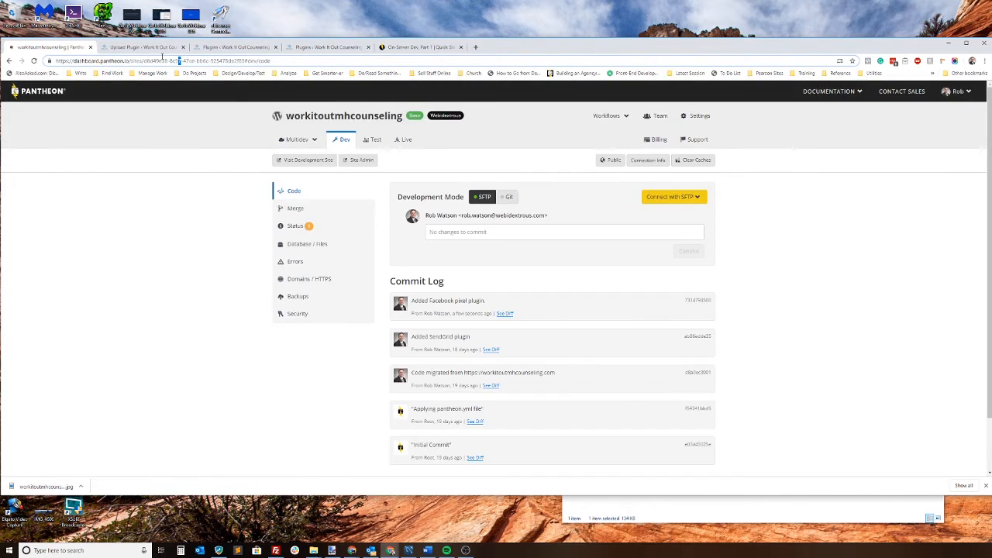
click(783, 267)
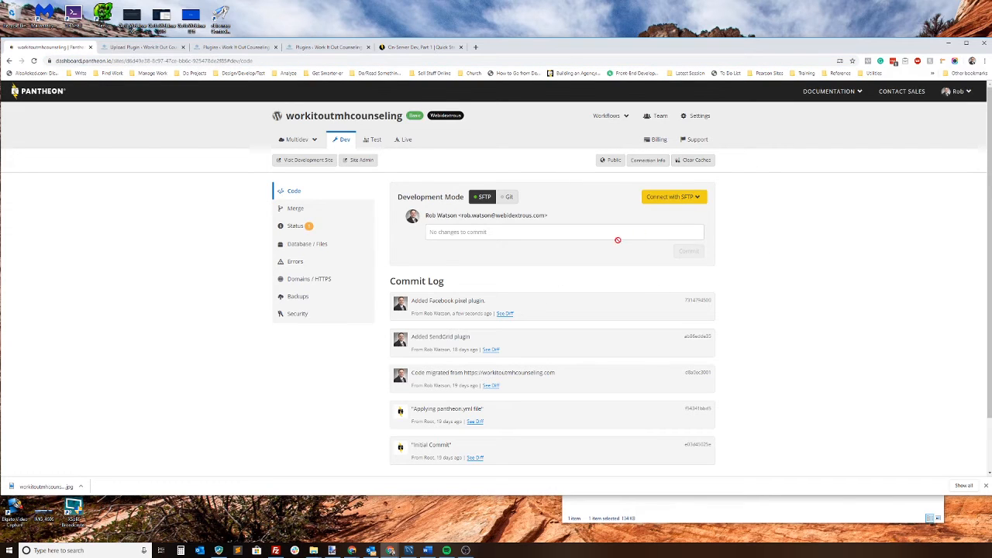
Step: Deploy the code from Development to the Test environment with the deploy log message "Added Facebook pixel plugin."
click(374, 140)
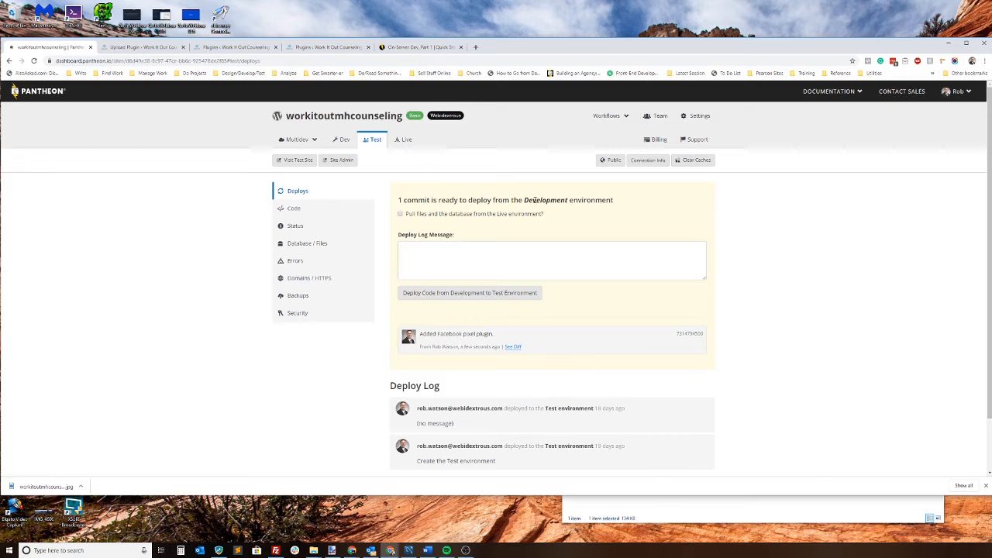
click(418, 255)
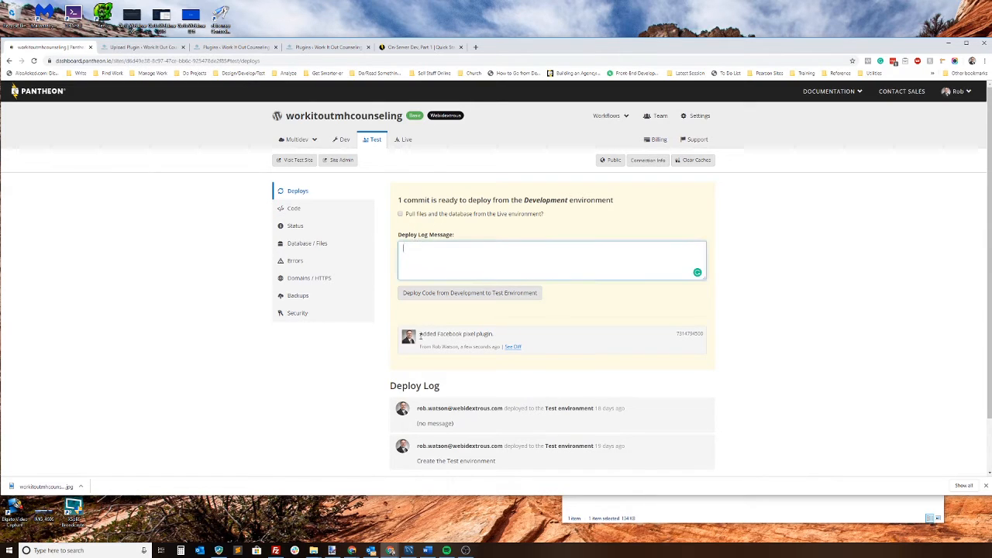
drag(419, 336, 473, 335)
drag(498, 338, 421, 336)
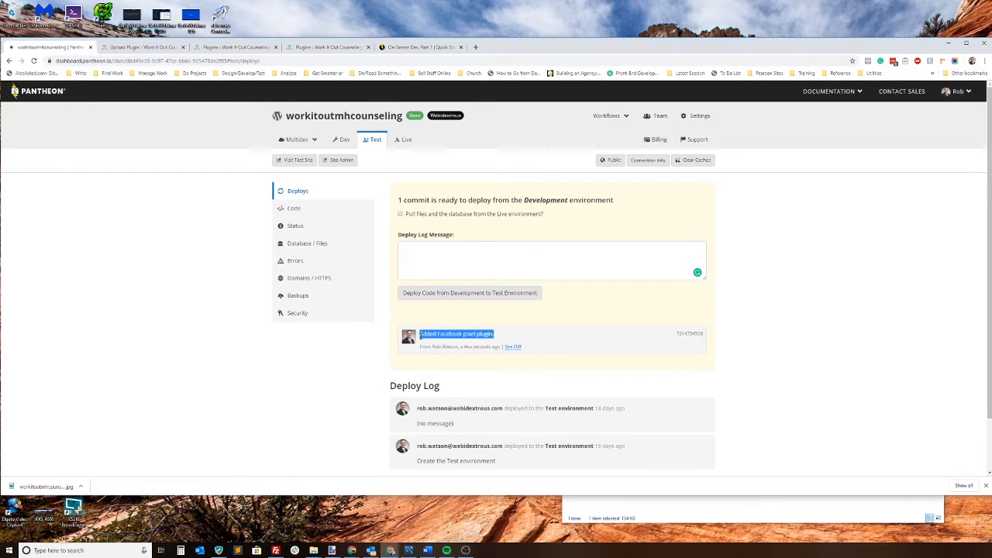
key(ctrl+c)
click(438, 258)
key(ctrl+v)
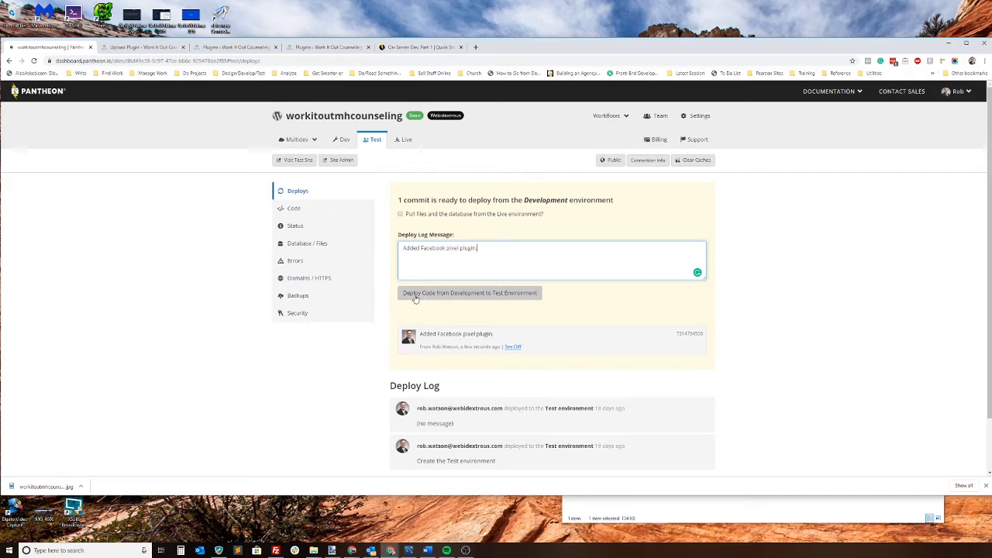
click(483, 295)
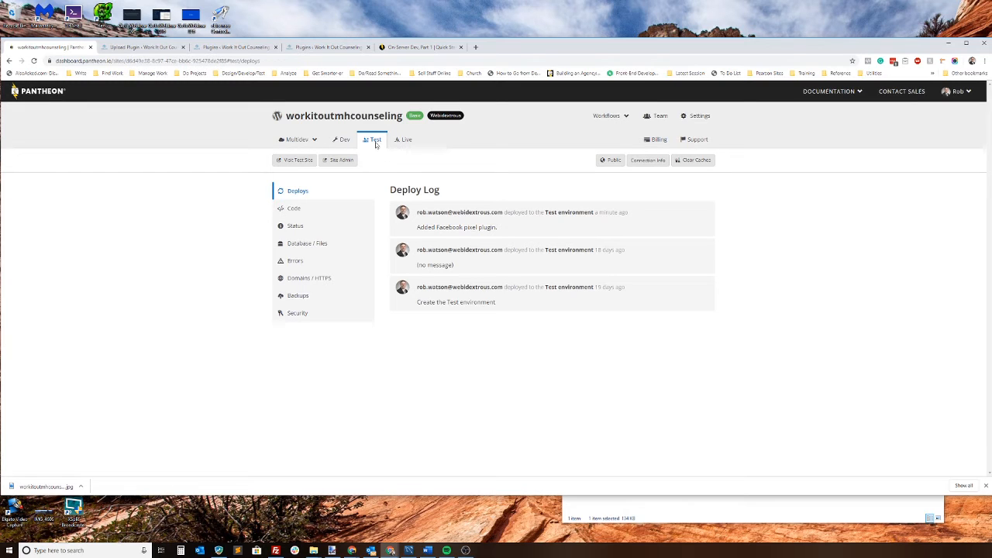
Step: Visit the Test site's home page and reload it to check how it renders
click(303, 161)
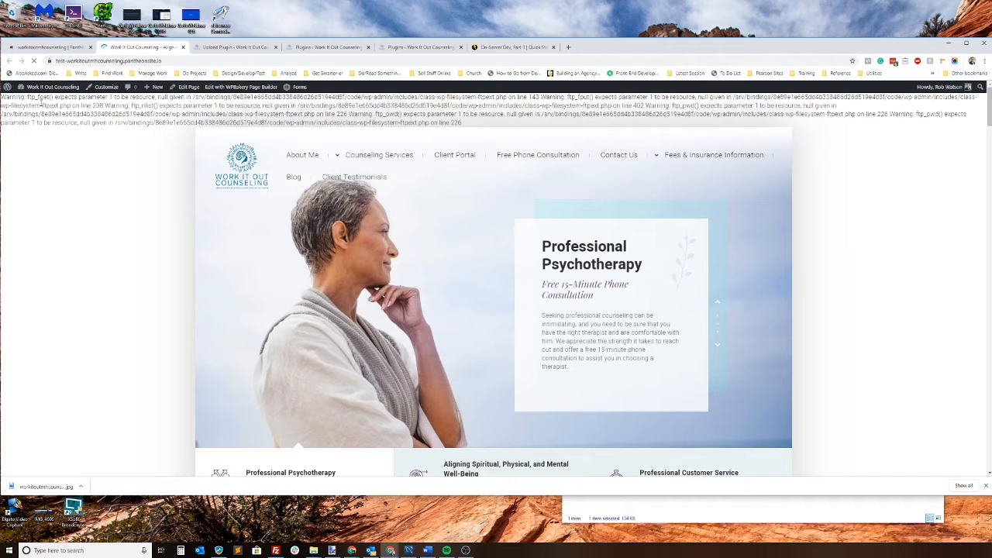
click(158, 61)
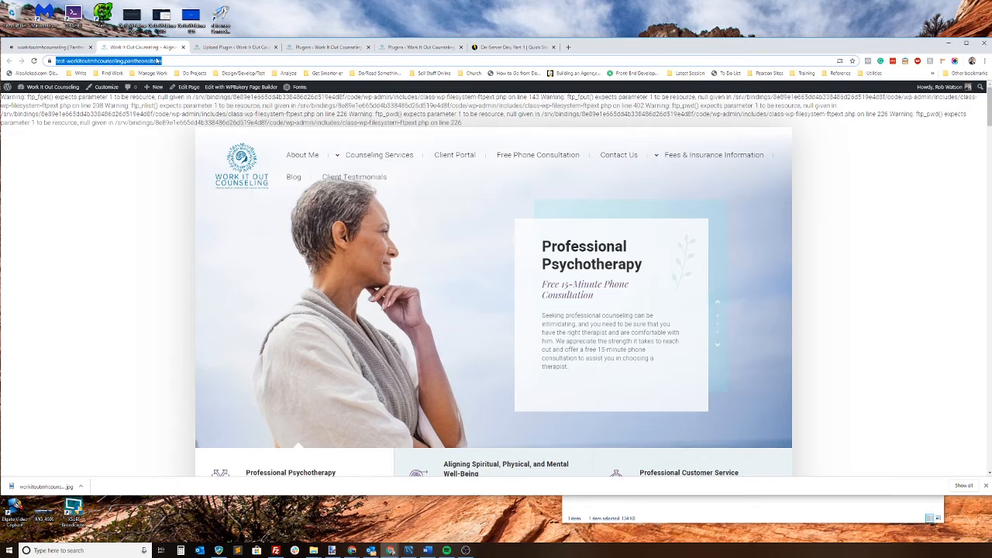
key(Return)
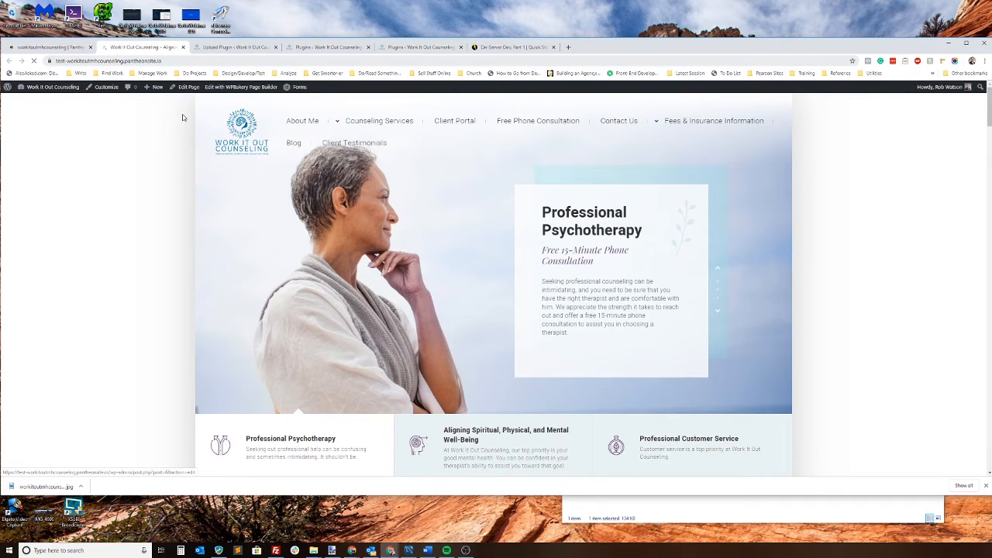
Step: Deploy the code from Test to the Live environment on Pantheon with the log message "Added Facebook pixel plugin."
click(66, 49)
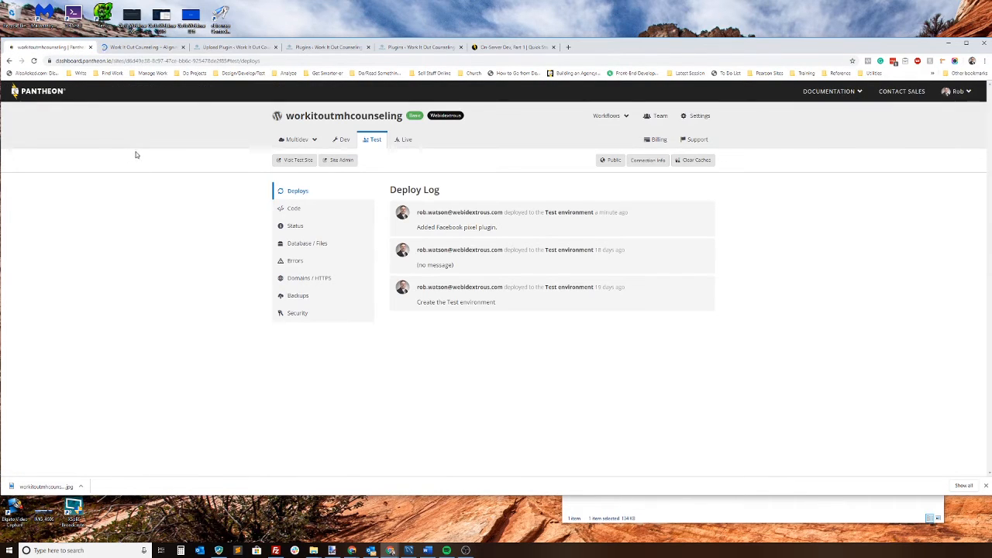
click(406, 142)
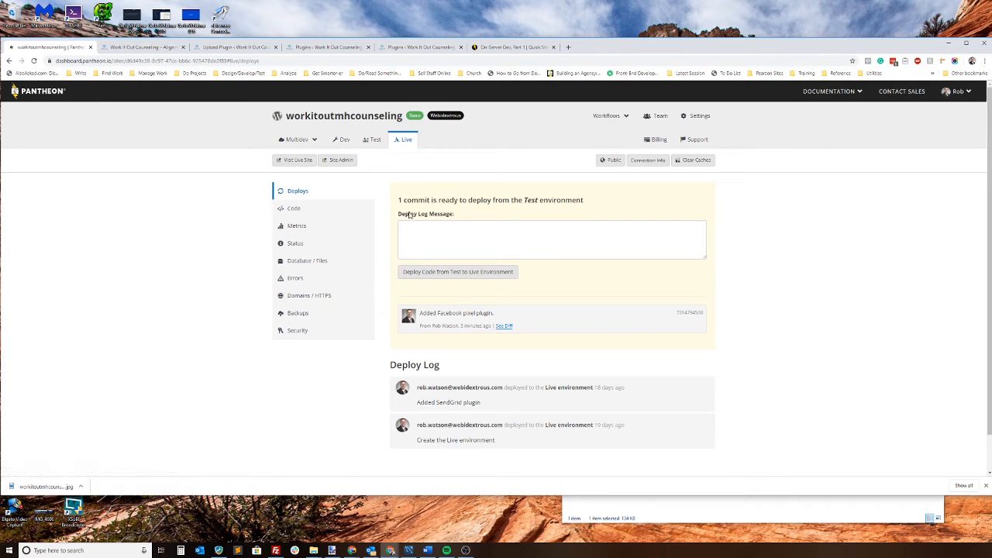
click(437, 233)
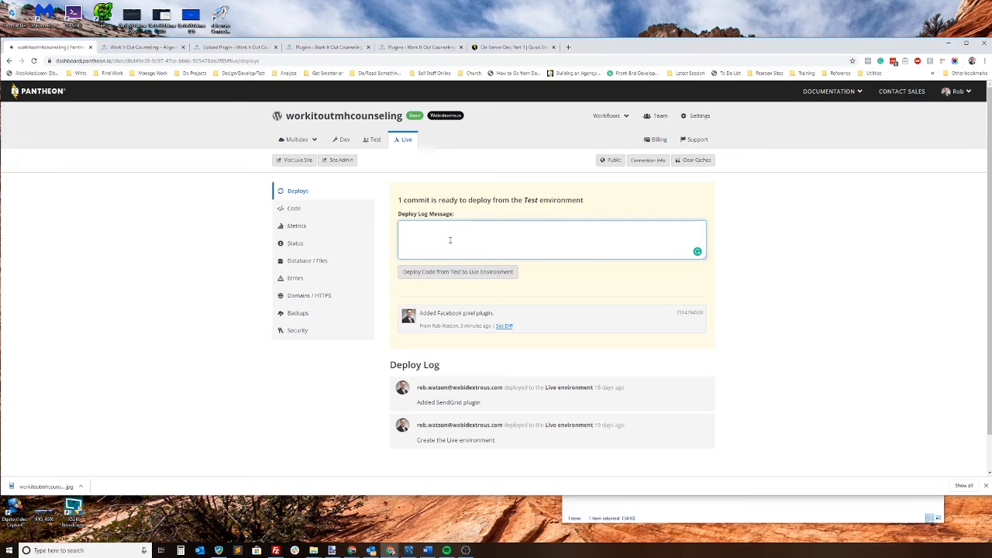
key(ctrl+v)
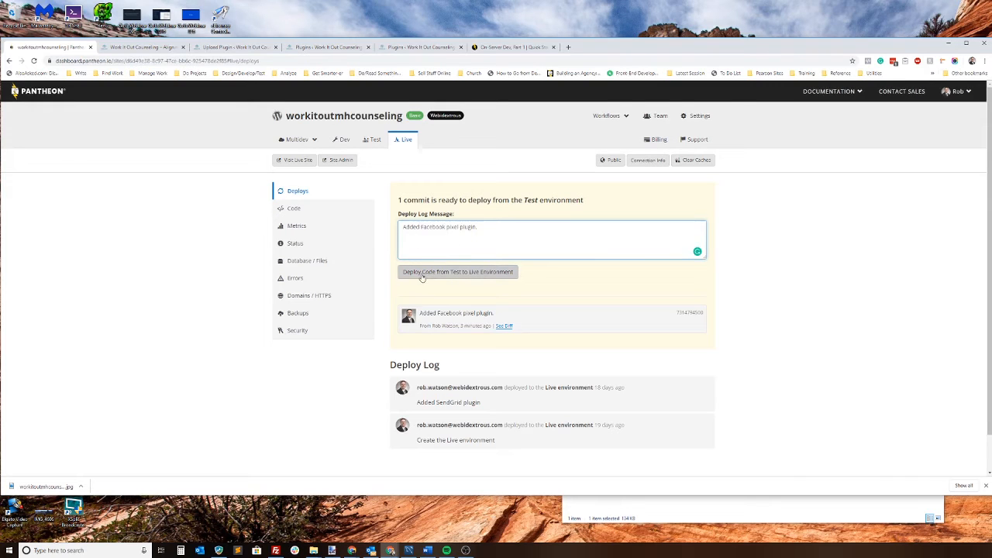
click(421, 273)
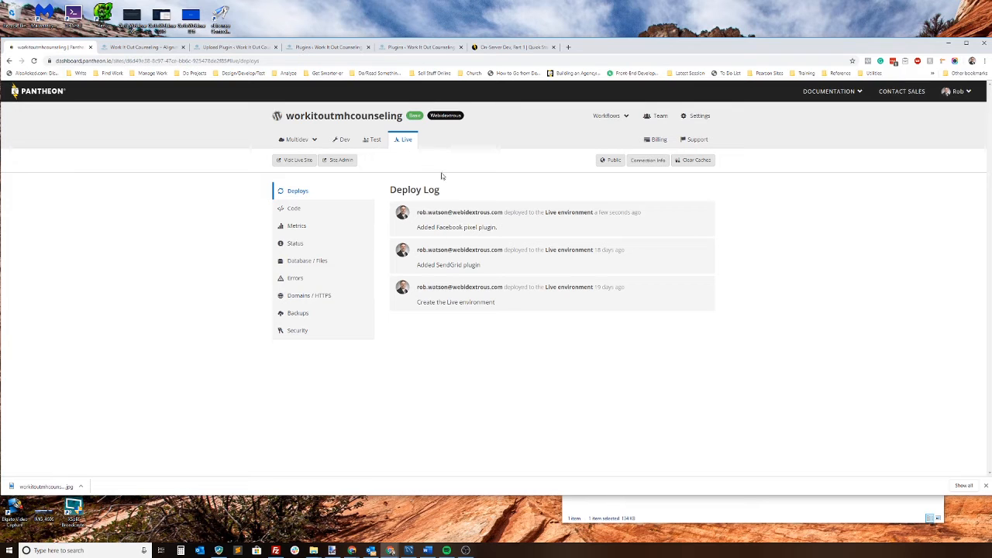
Step: Reorder the browser pages so the Test site comes directly after the dev site's plugin upload page
click(138, 48)
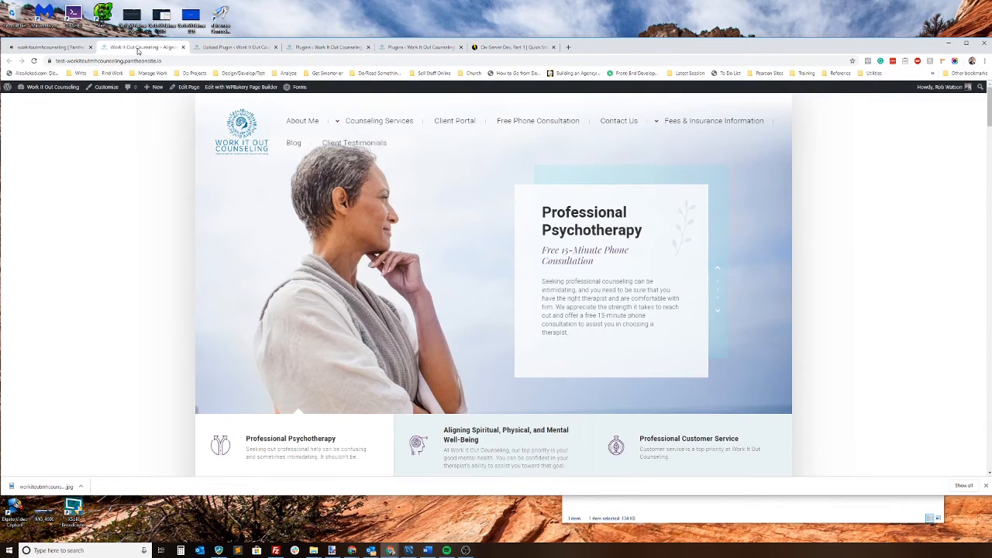
click(223, 48)
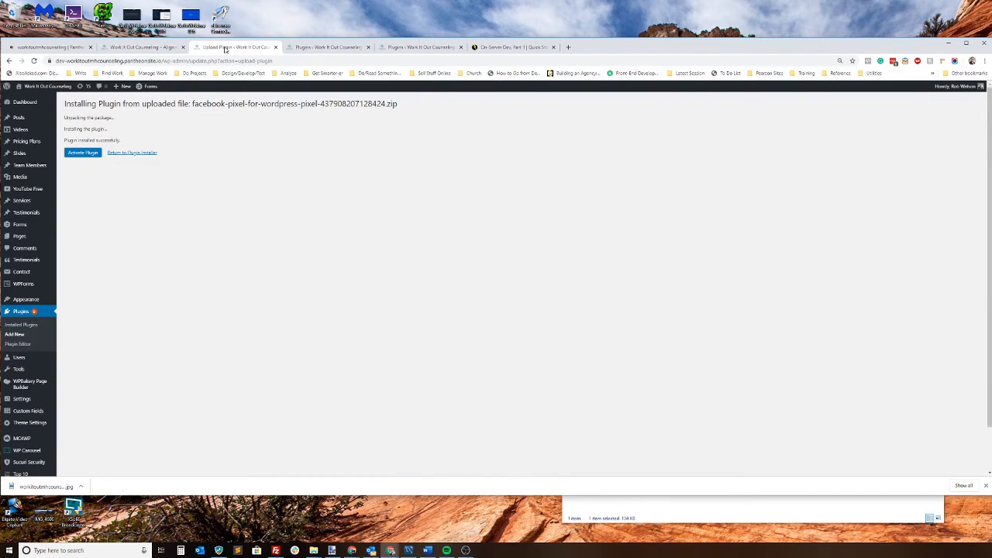
click(159, 48)
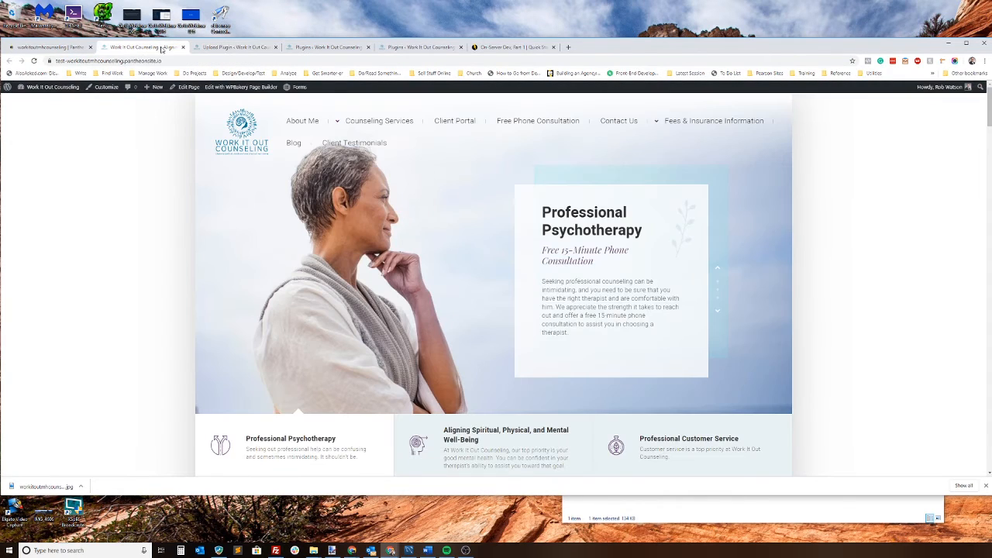
drag(152, 51, 240, 48)
click(146, 52)
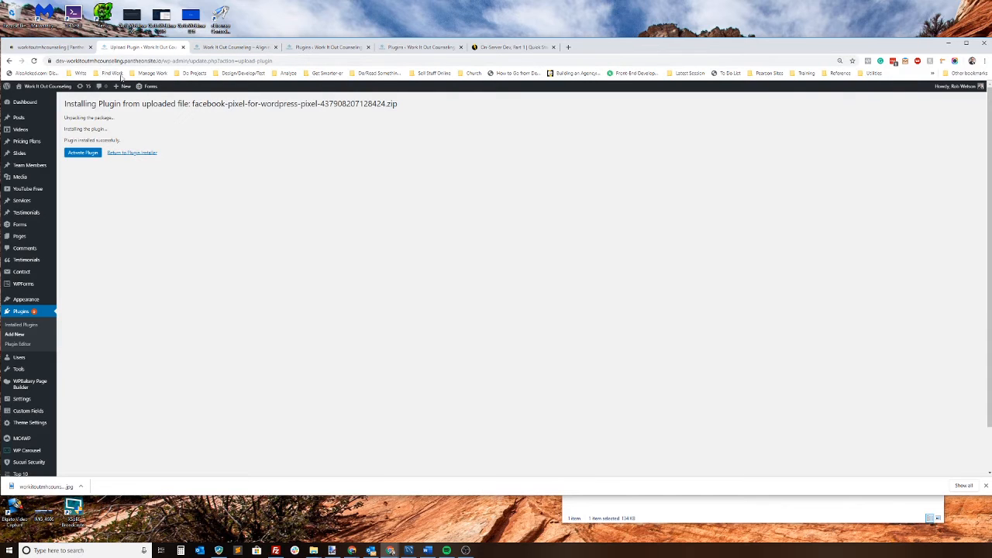
Step: Open the Test site's WordPress admin and check its installed plugins for Official Facebook Pixel
click(213, 48)
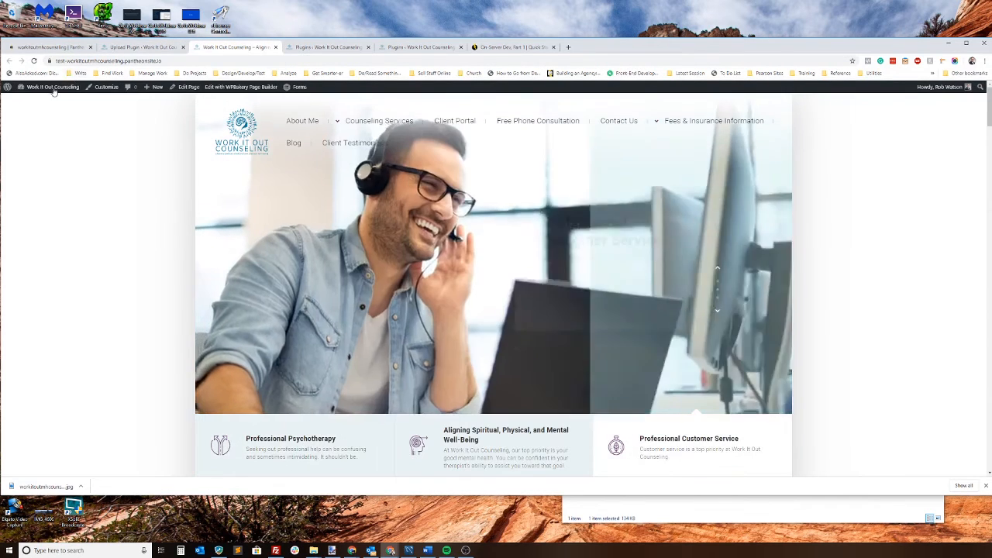
click(27, 101)
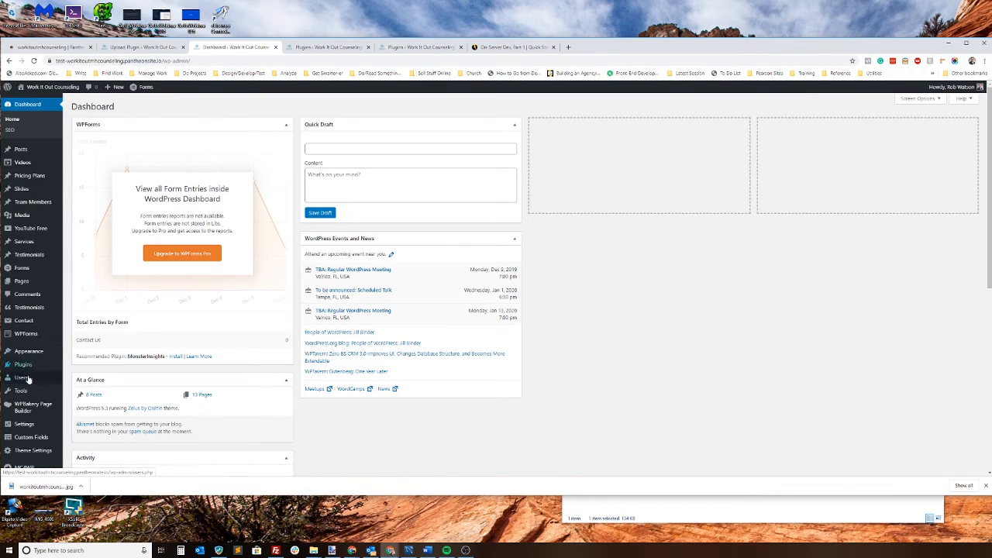
click(24, 365)
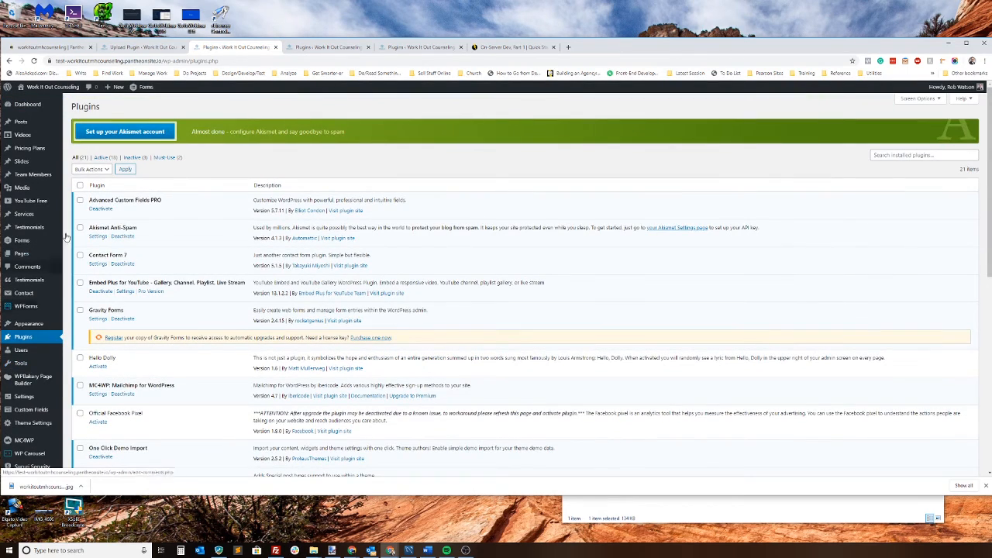
scroll(273, 238, down, 4)
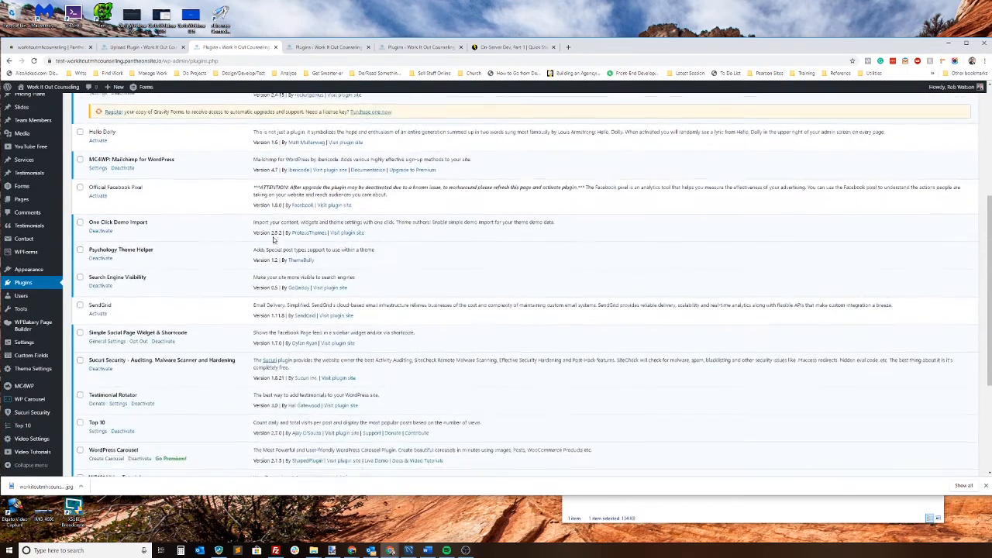
scroll(104, 170, up, 1)
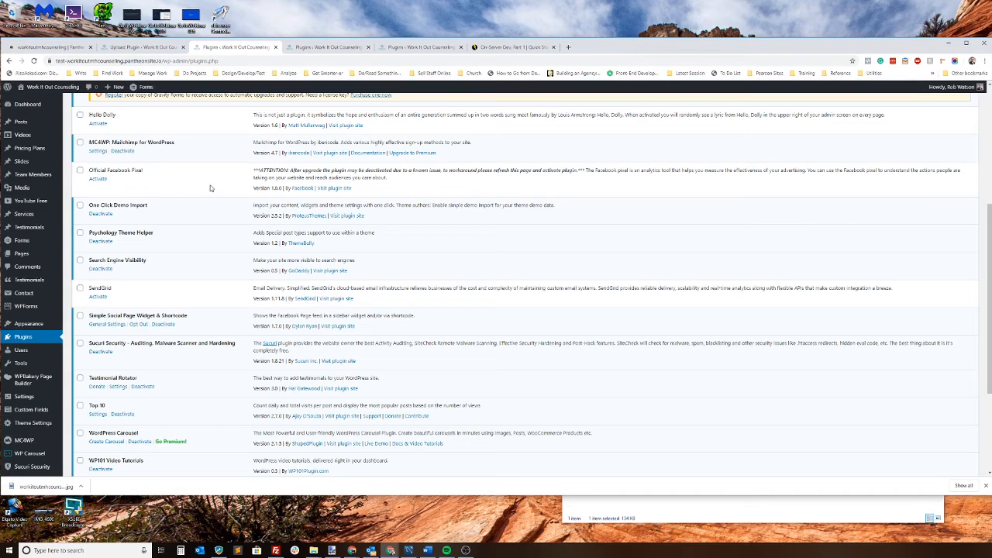
Step: Close the outdated duplicate of the Test site's Plugins page
click(308, 49)
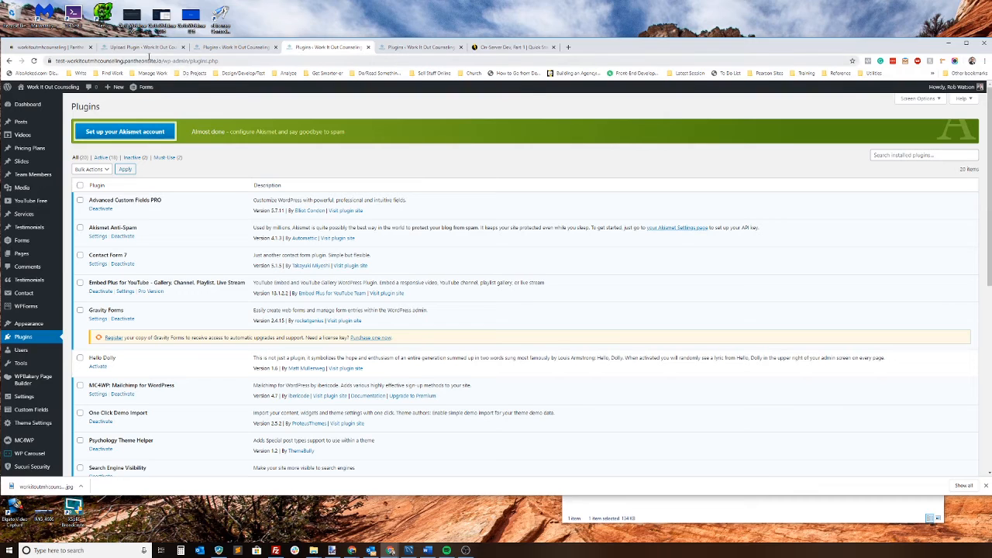
click(150, 60)
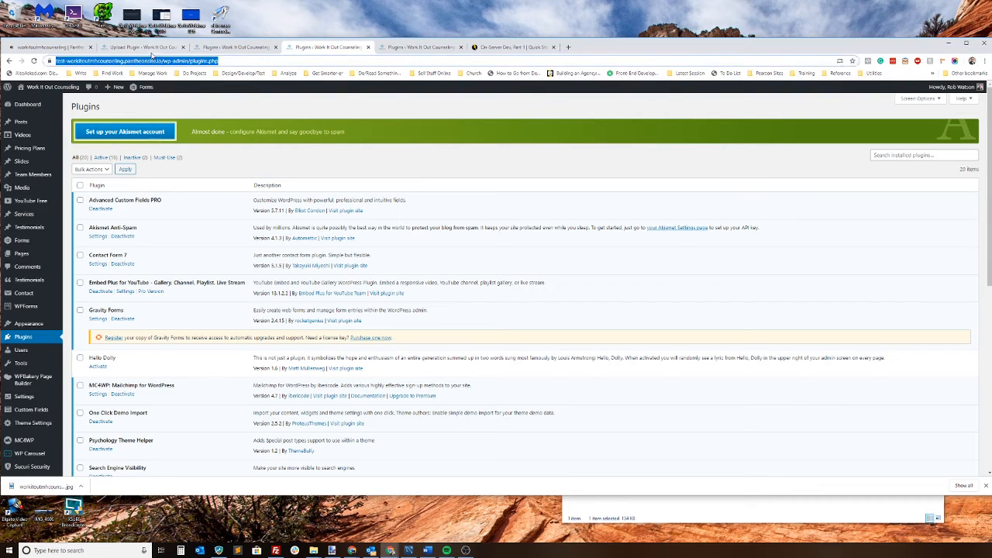
click(367, 47)
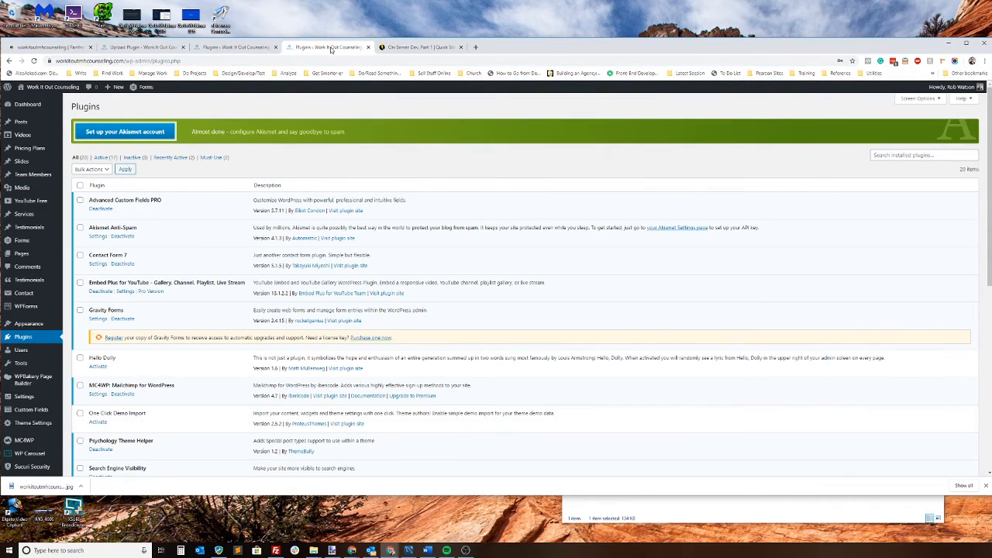
Step: Reload the live site's Plugins page and check the list for Official Facebook Pixel
click(126, 61)
key(Return)
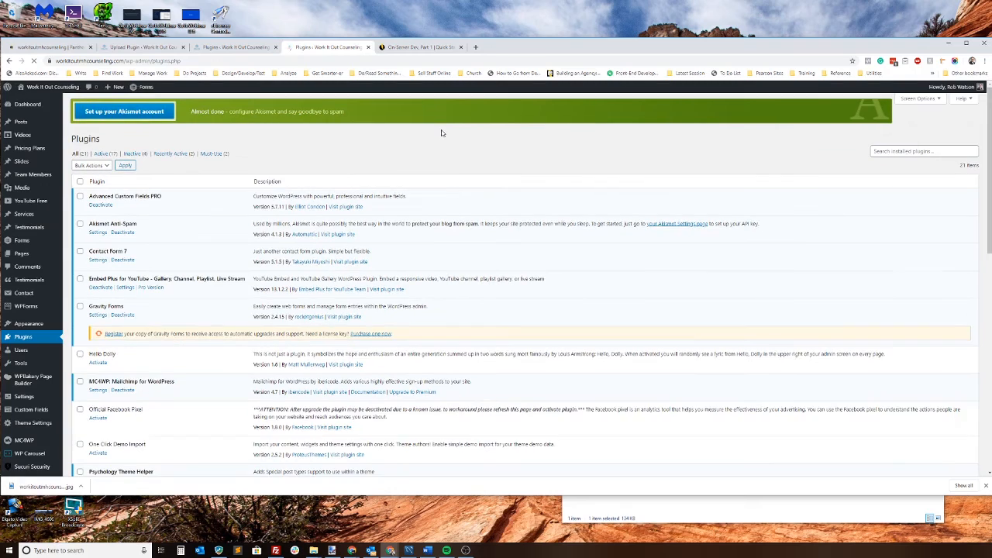
scroll(271, 291, down, 2)
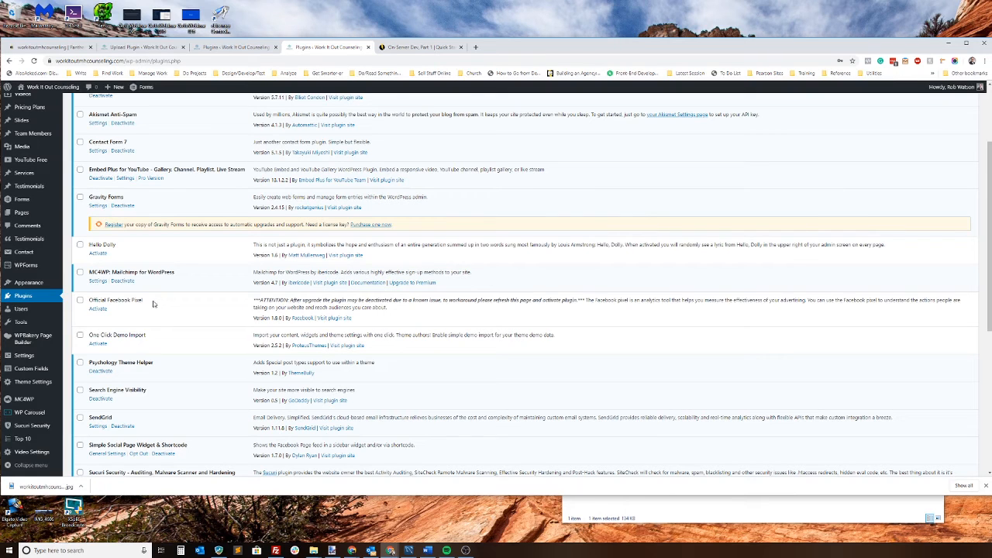
Step: Review the Pantheon Dev commit log, the dev site's plugin install page, and the Test and Live deploy logs
click(50, 47)
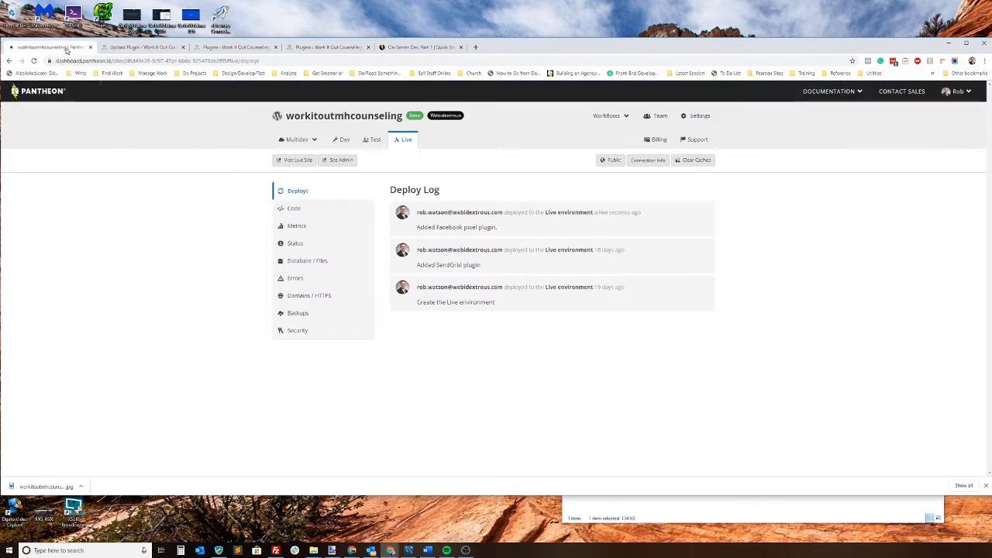
click(343, 141)
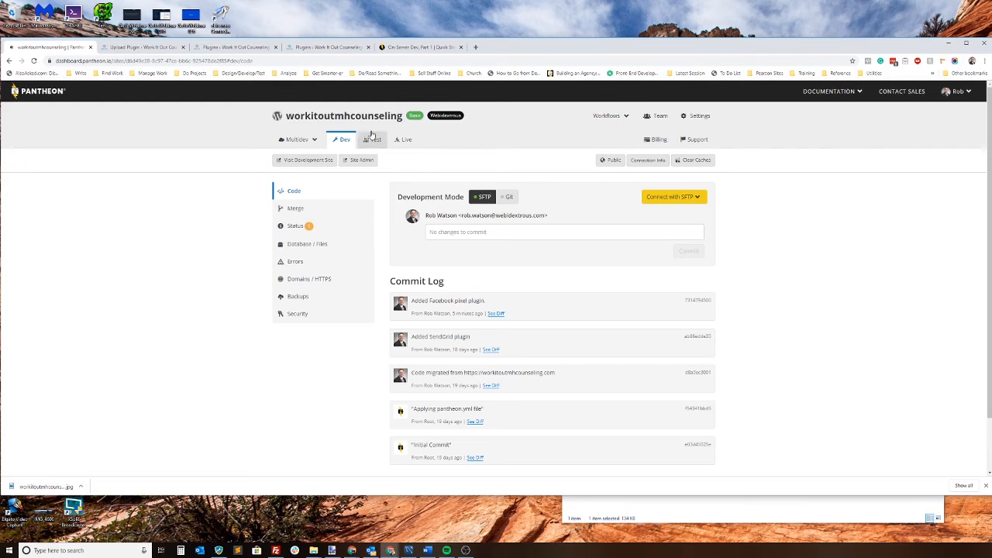
click(149, 47)
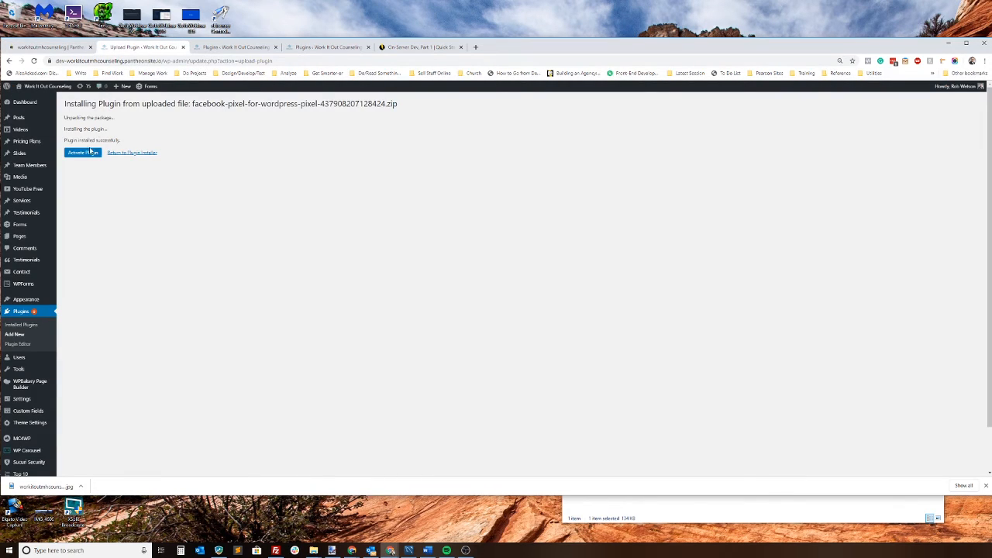
click(51, 47)
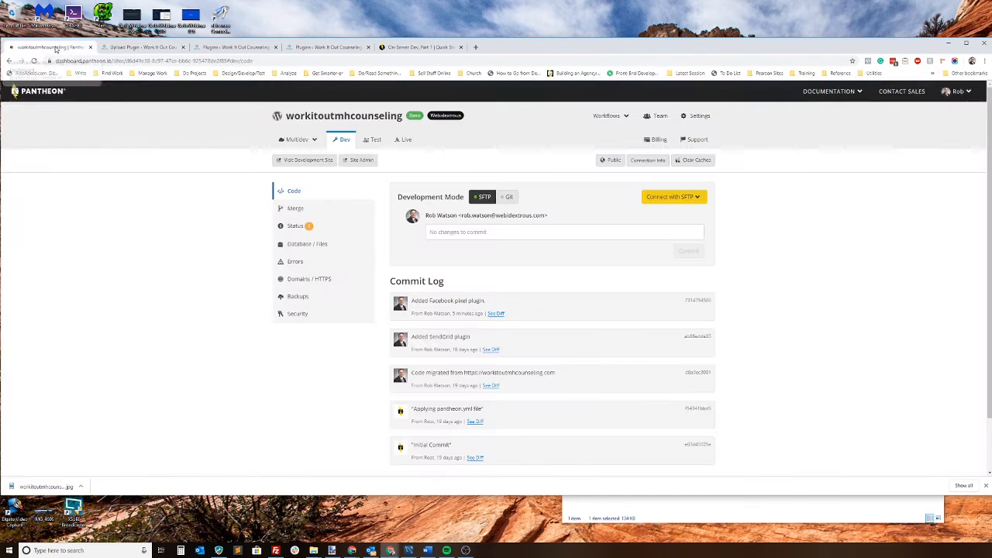
click(375, 142)
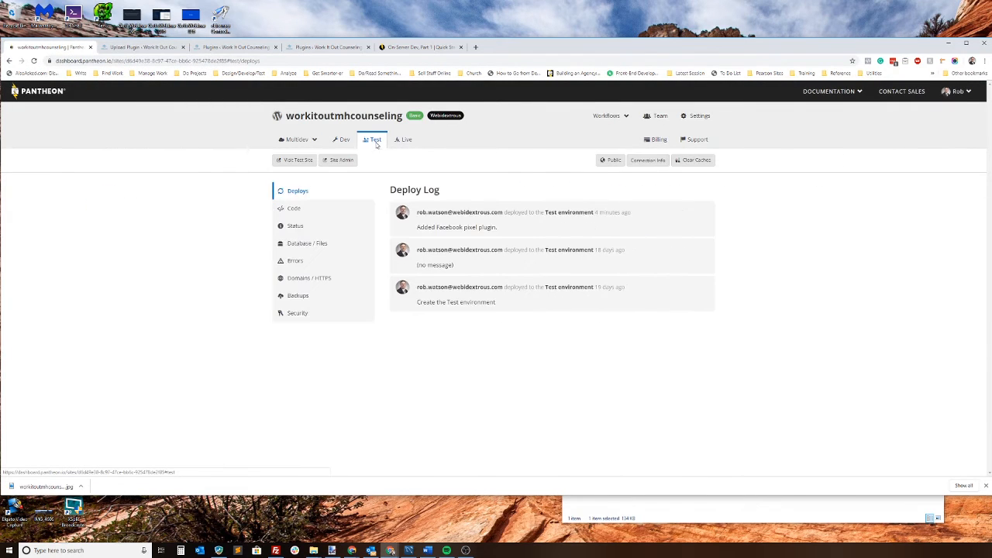
click(401, 141)
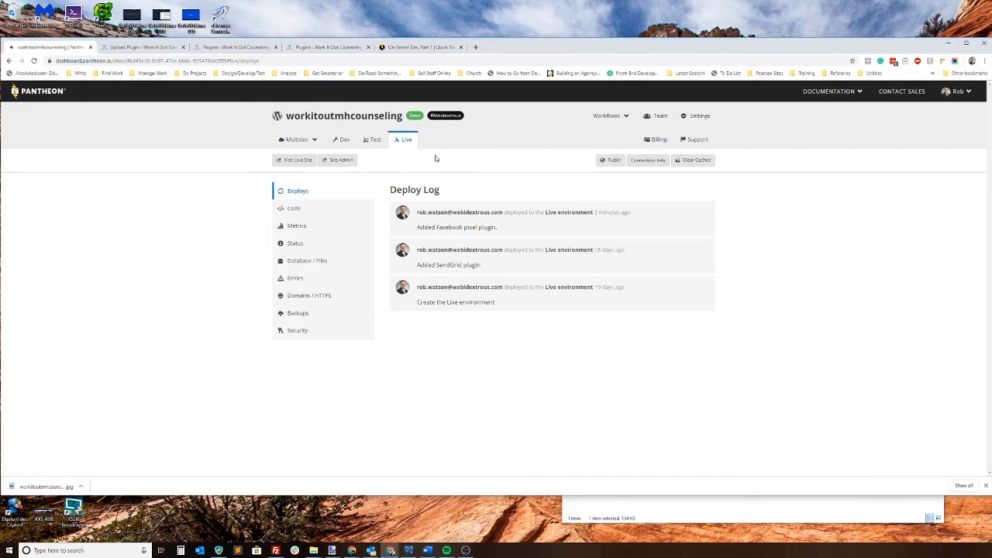
Step: Open the Site Dashboard lesson in Pantheon's Quick Start documentation and read about the Dev, Test, Live workflow
click(436, 46)
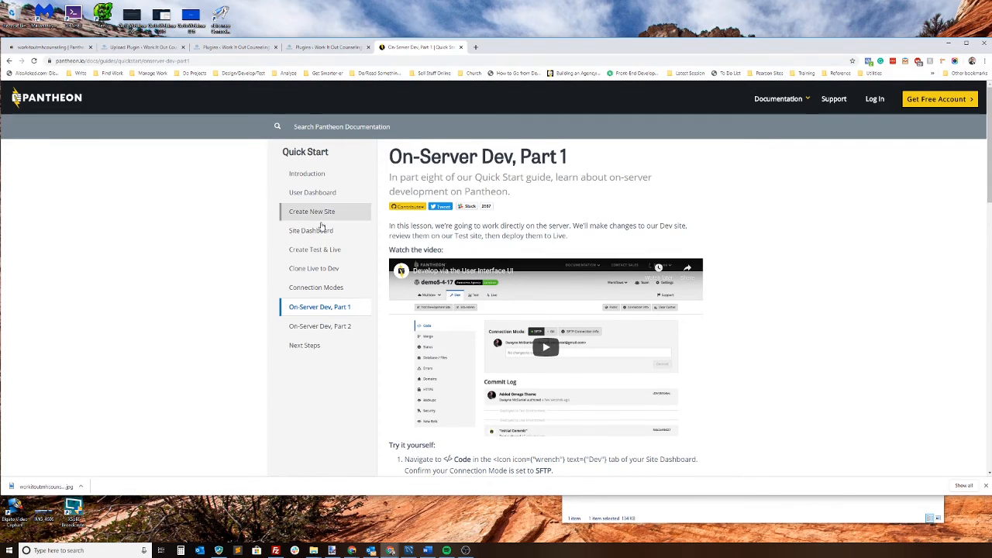
click(322, 253)
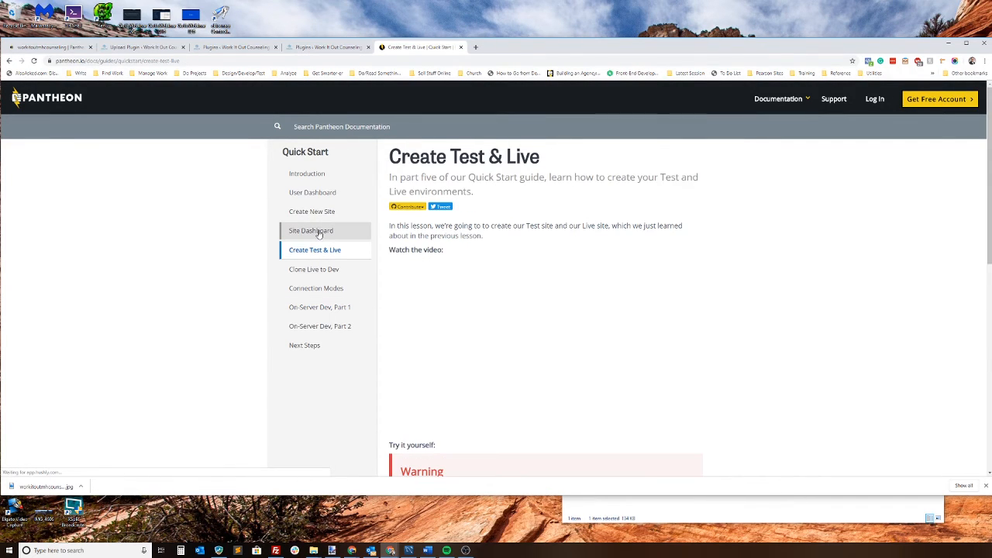
click(318, 232)
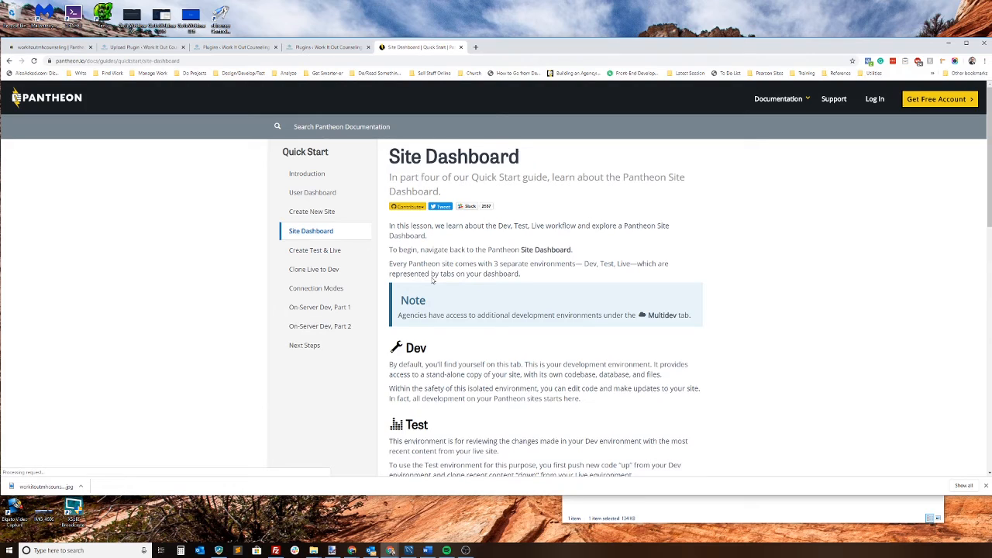
scroll(433, 281, down, 5)
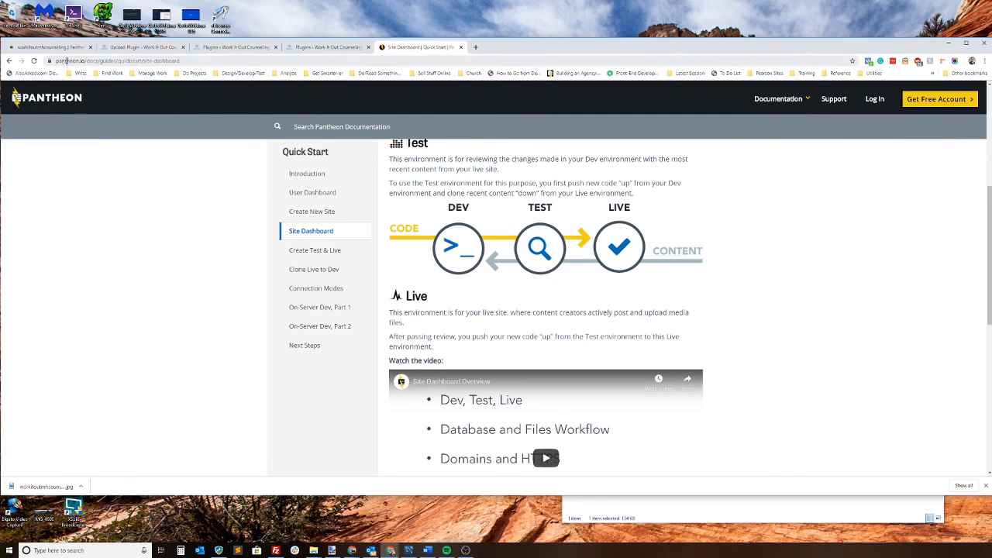
Step: Go to the Pantheon documentation home at pantheon.io/docs and open the Quick Start Guide through Get Started
drag(99, 61, 281, 47)
key(BackSpace)
key(Return)
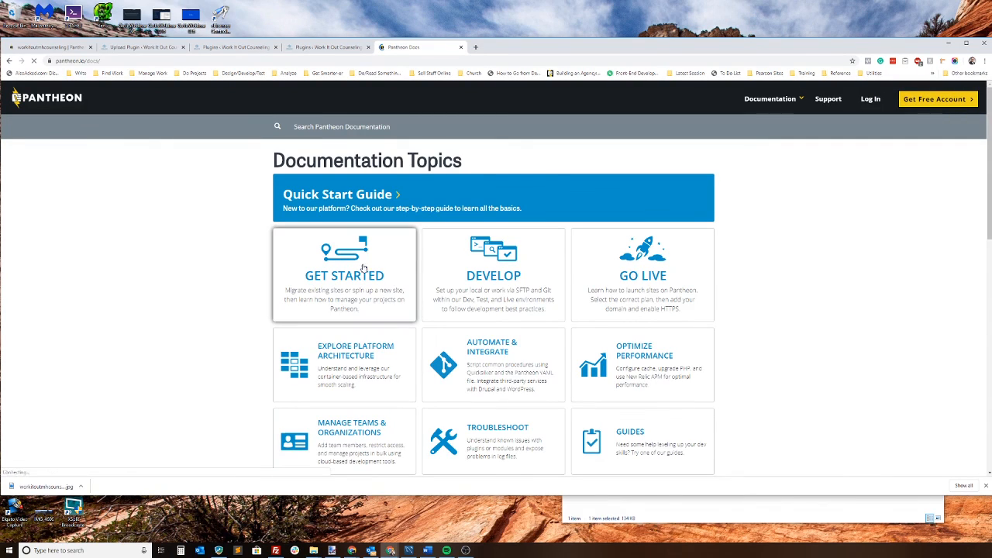
click(362, 268)
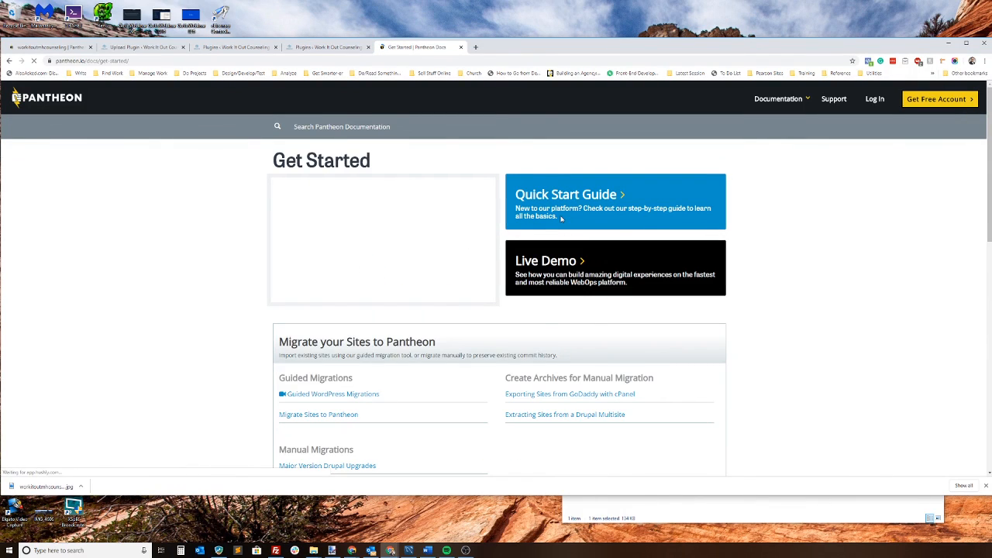
click(563, 197)
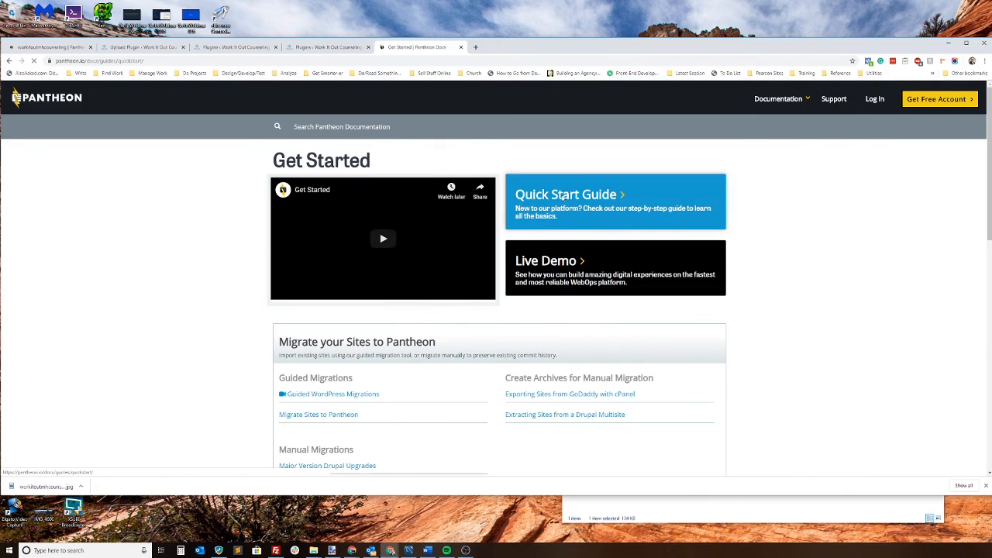